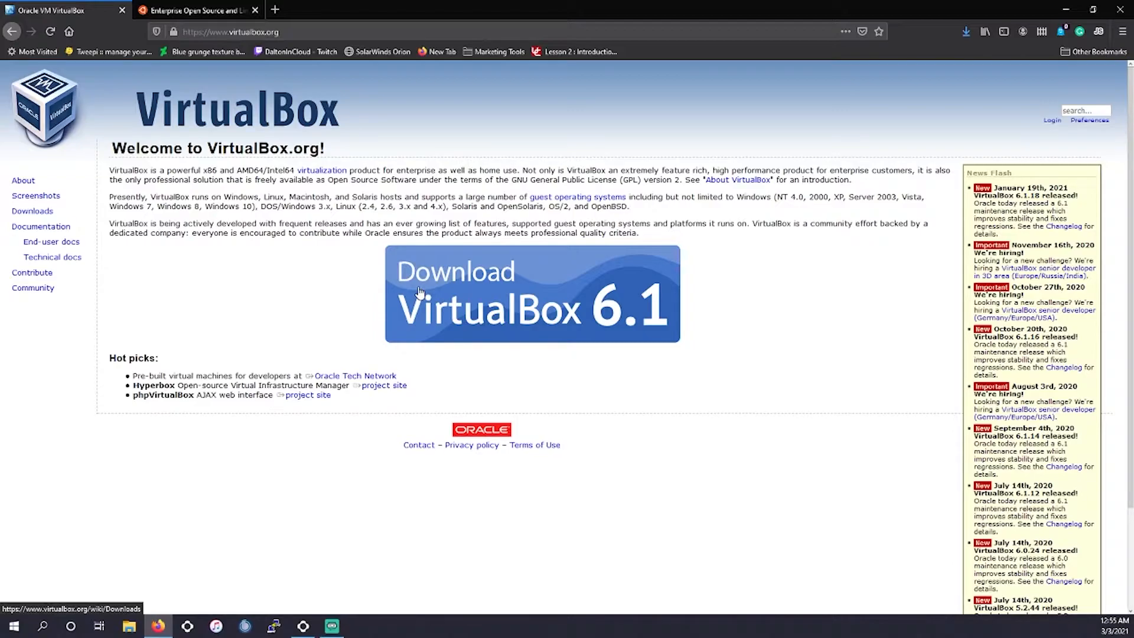
- Download and save the VirtualBox 6.1.18 installer for Windows hosts from virtualbox.org
click(419, 292)
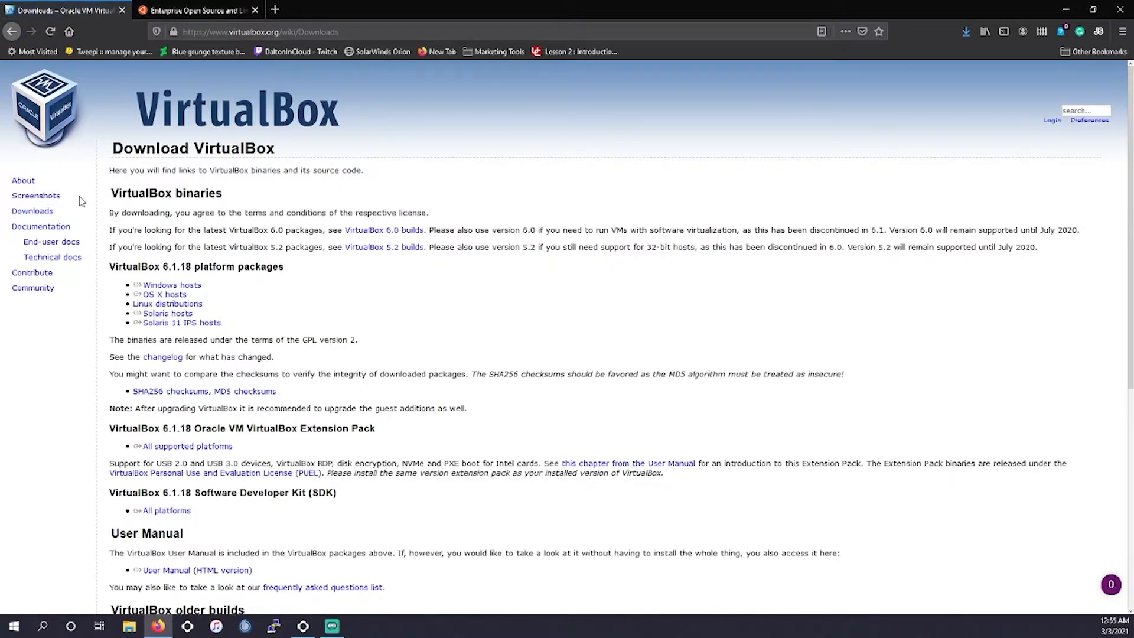
click(32, 210)
drag(234, 267, 202, 289)
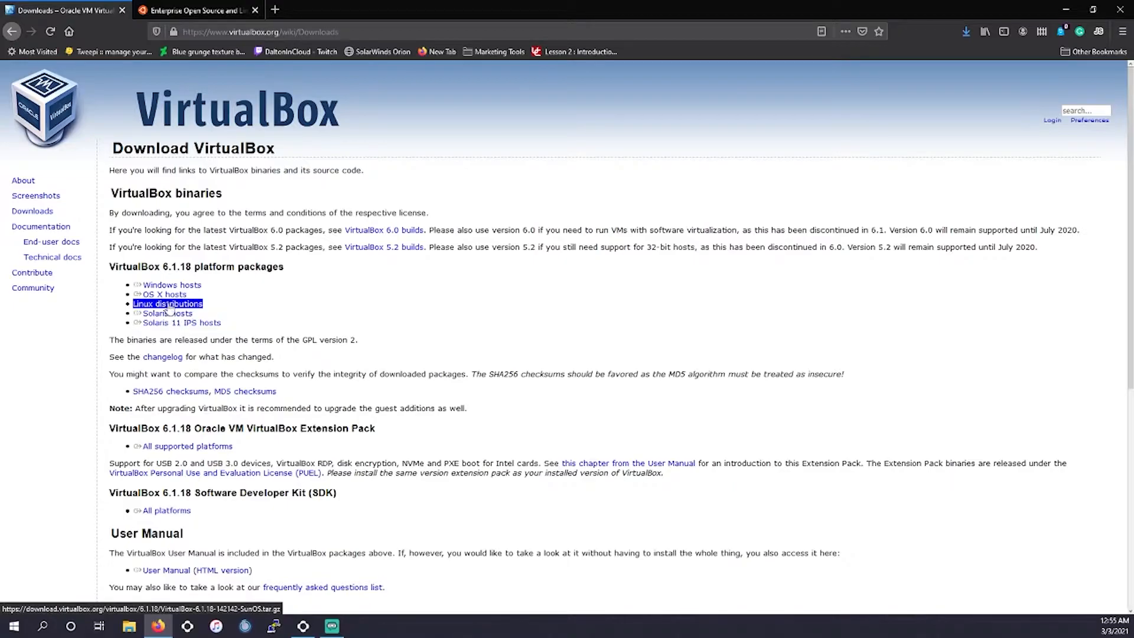
click(182, 289)
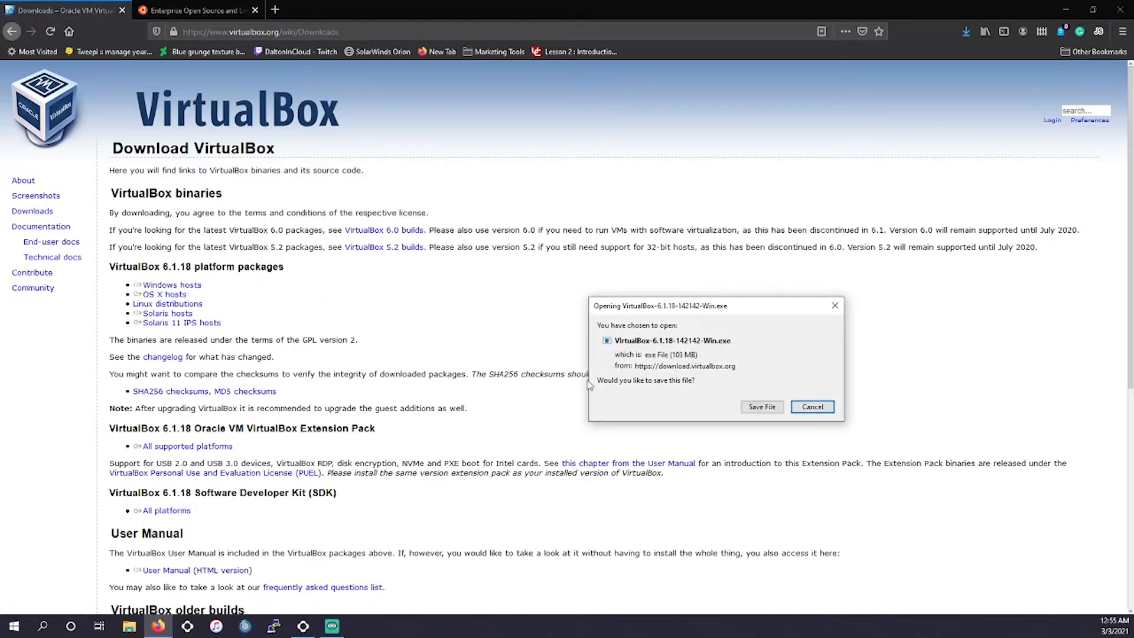
click(762, 407)
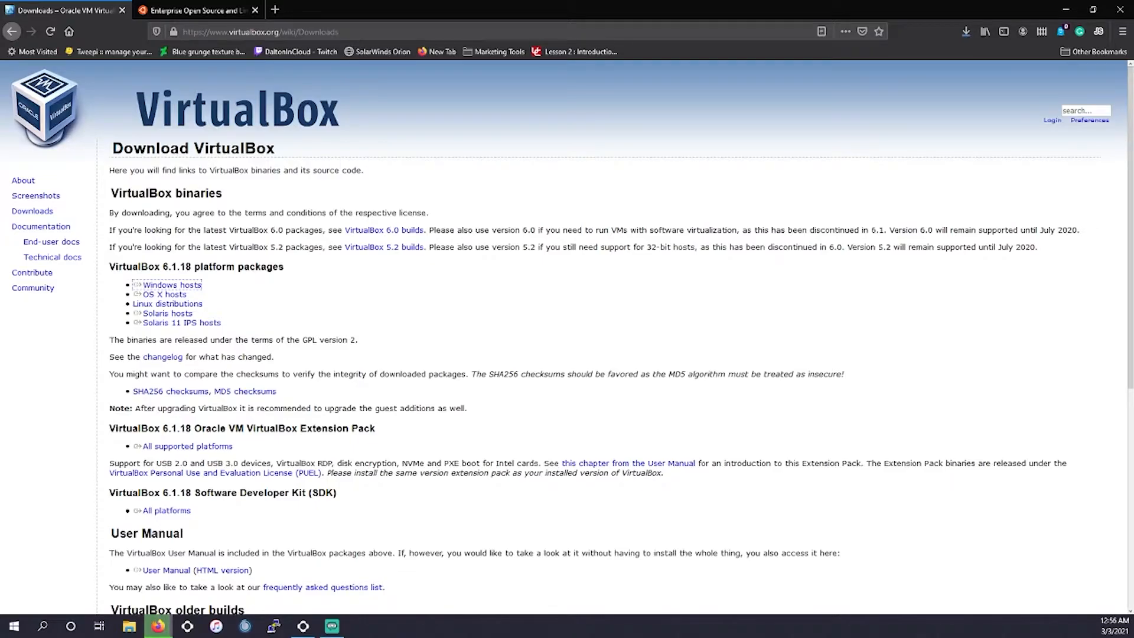
- Switch to the Ubuntu site and download the Ubuntu Desktop 20.04 LTS ISO file
key(super+e)
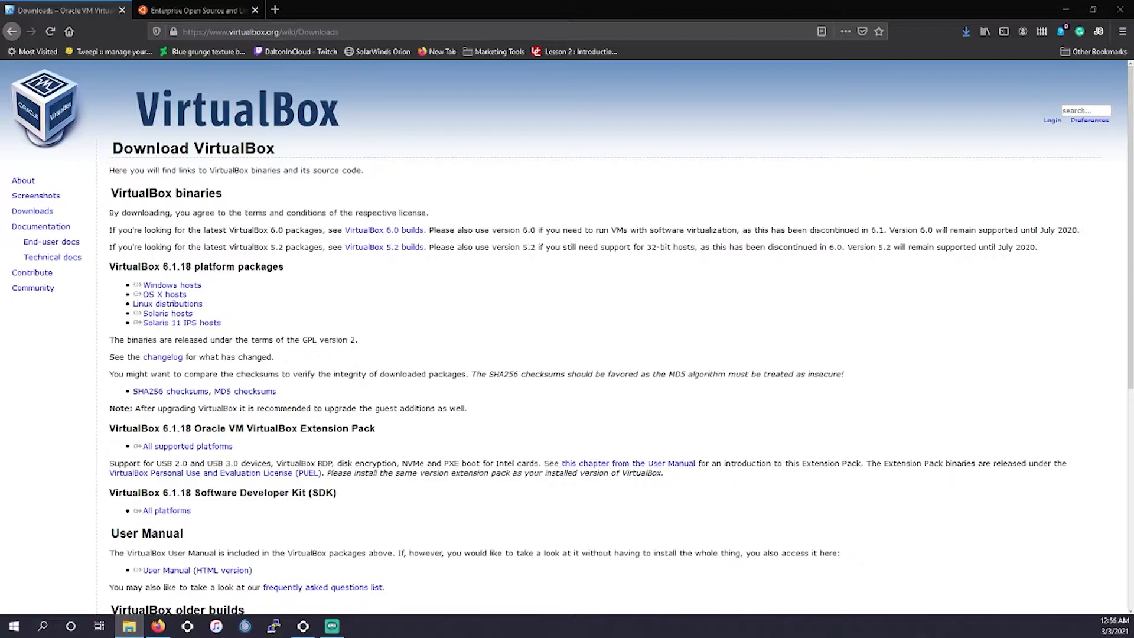
click(195, 10)
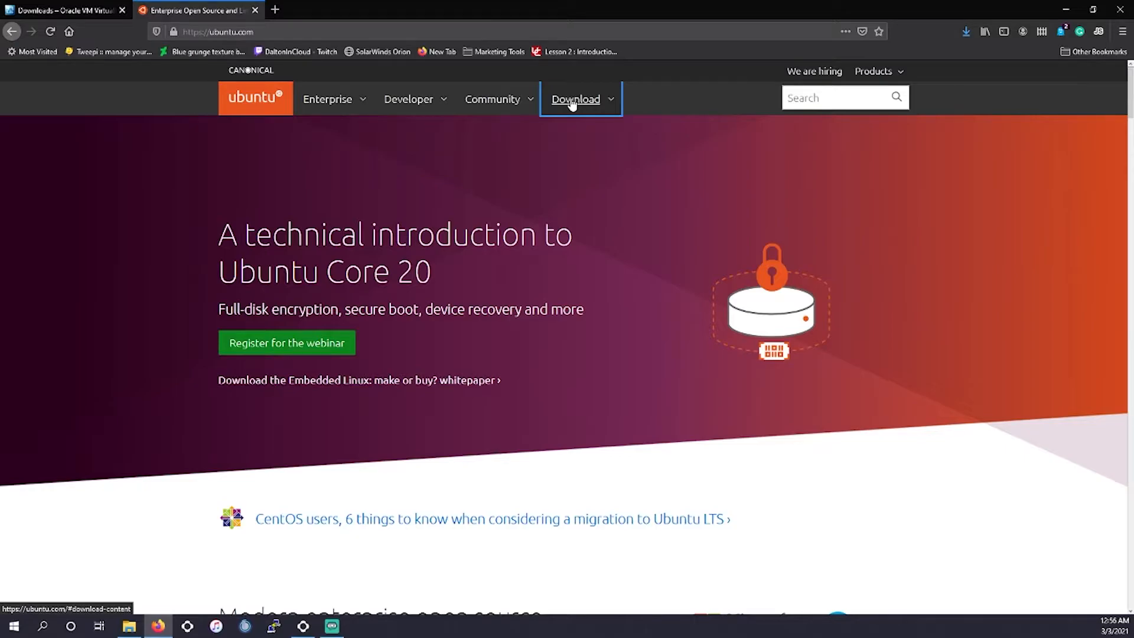
click(131, 628)
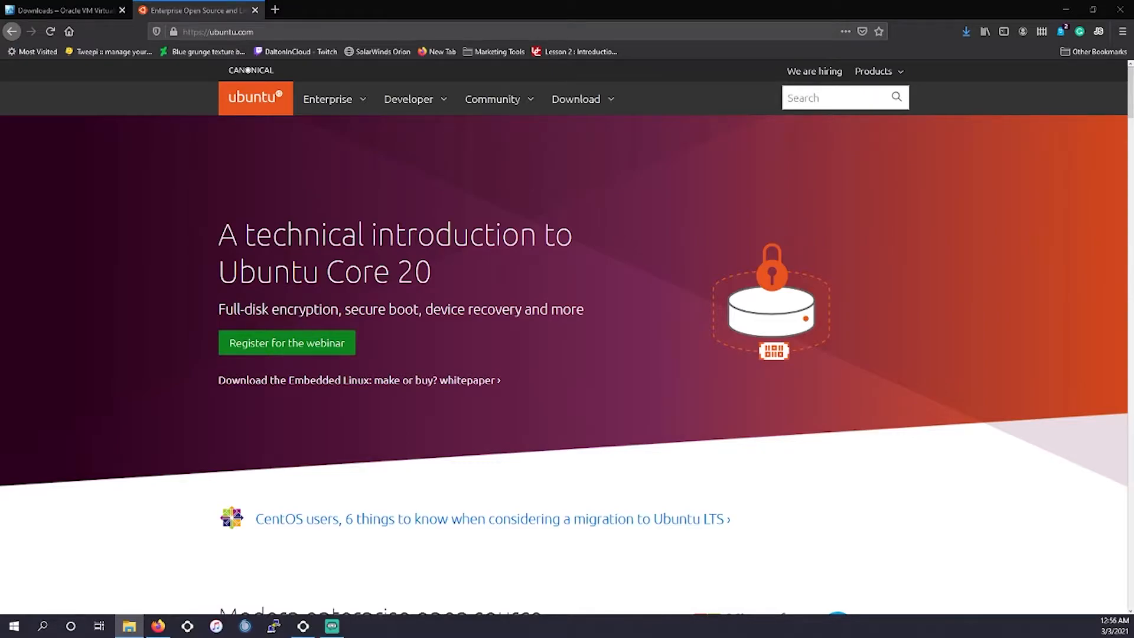
click(586, 98)
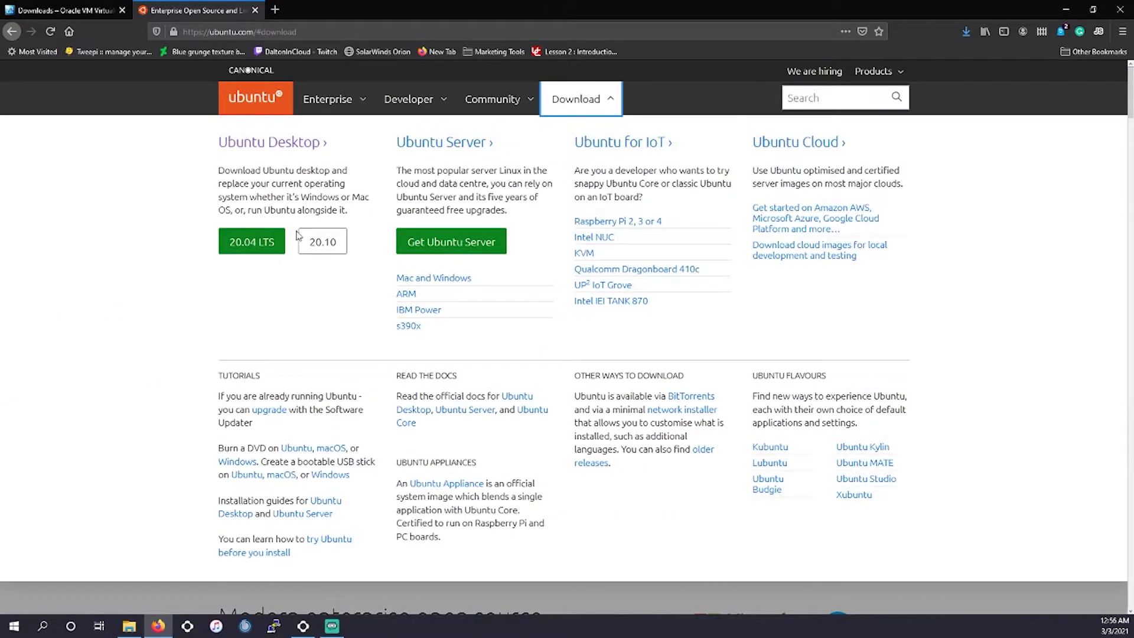
click(263, 248)
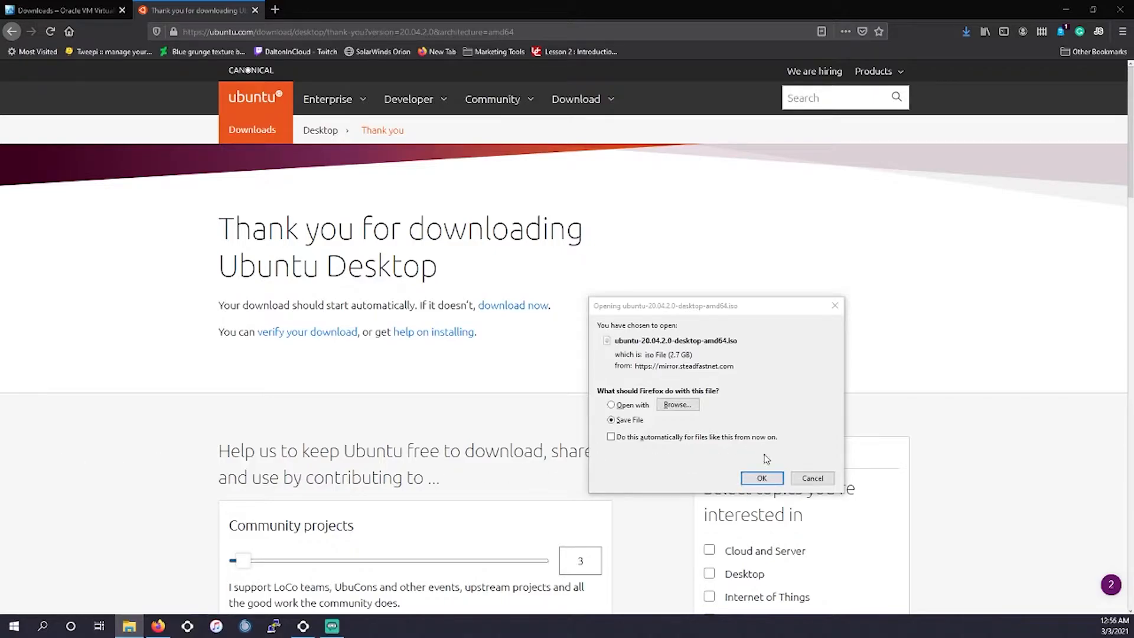
click(761, 479)
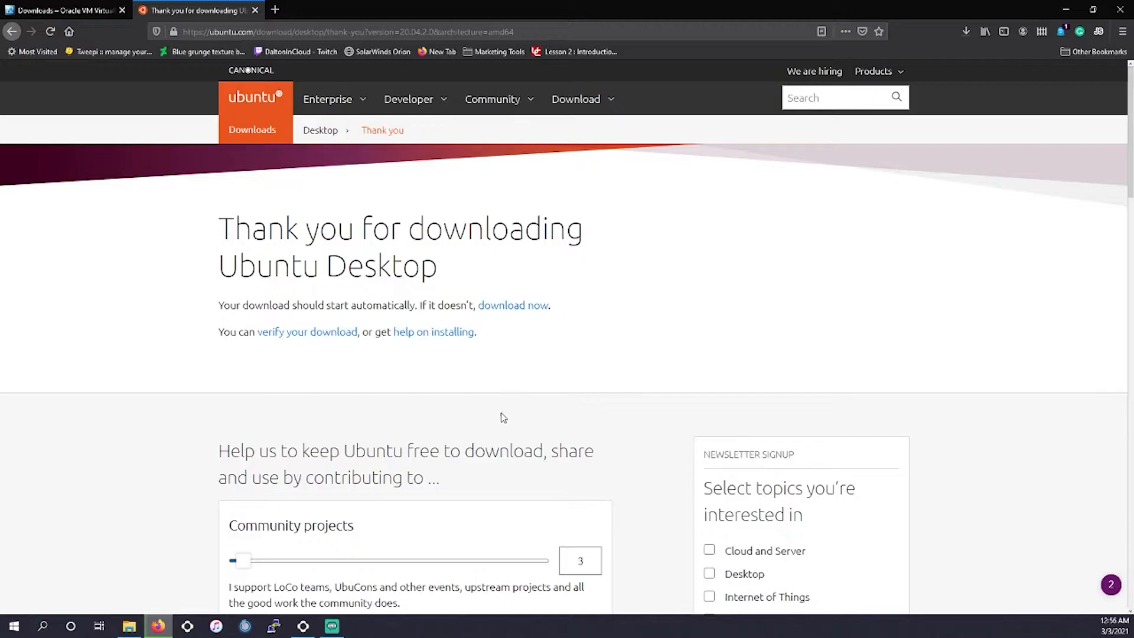
- Review the Multipass page for Ubuntu Server on Mac and Windows, then return to the Ubuntu download page
click(590, 111)
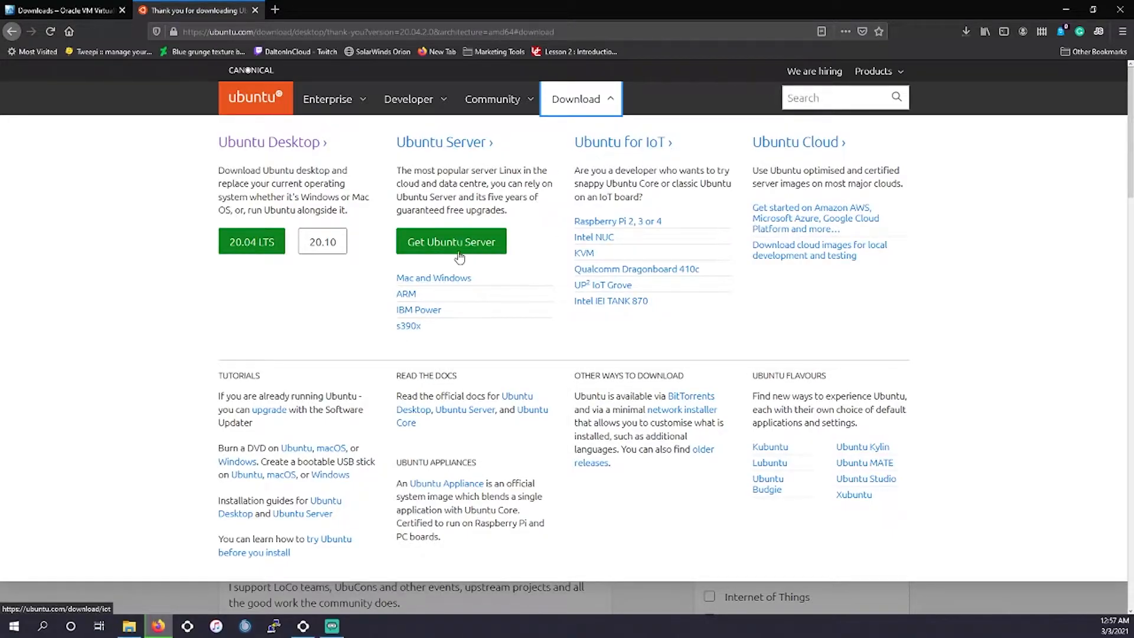
click(435, 280)
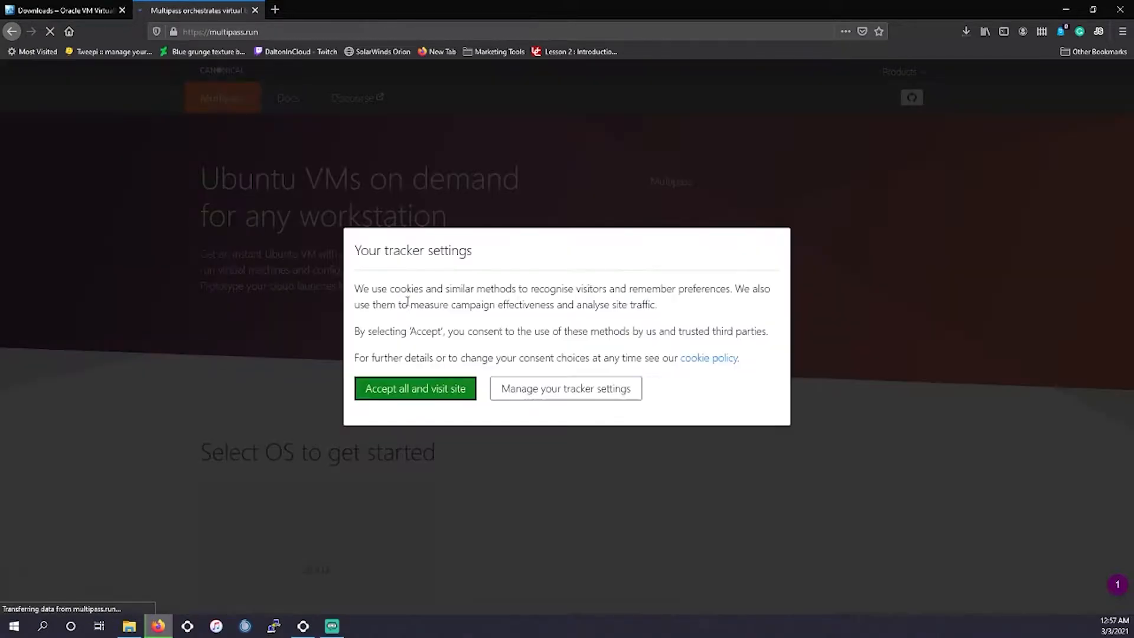
click(458, 402)
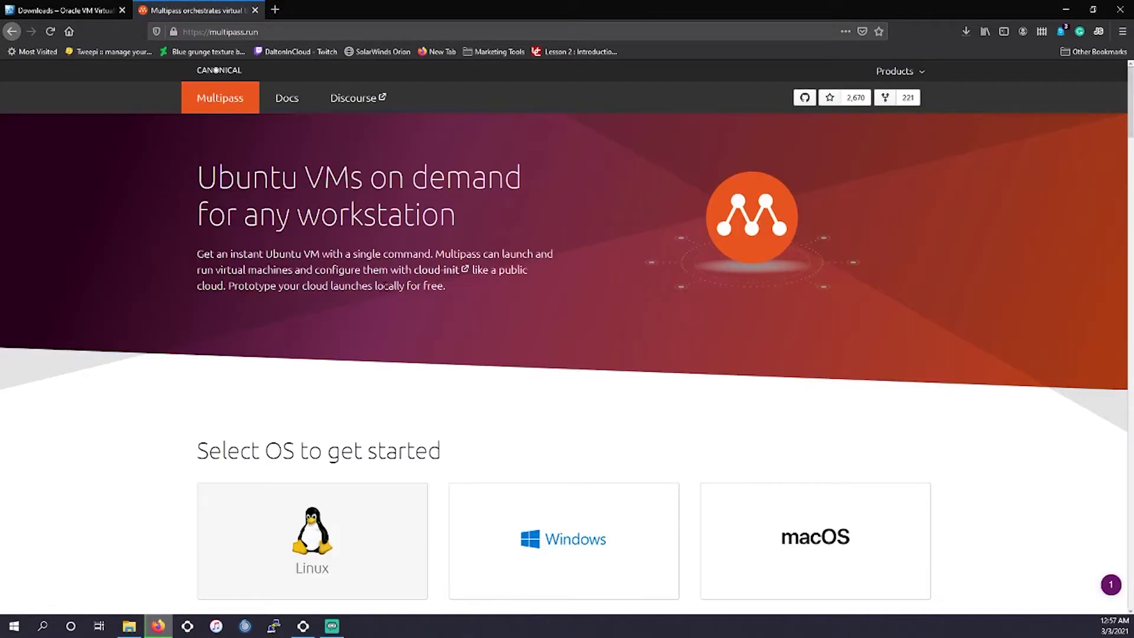
scroll(362, 333, down, 4)
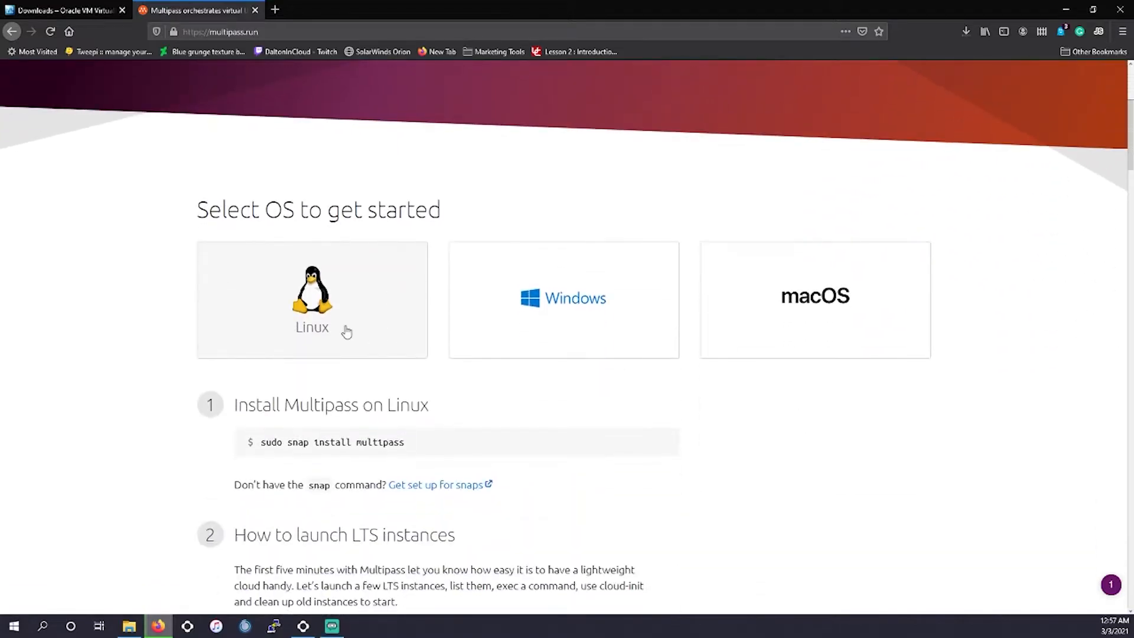
click(19, 37)
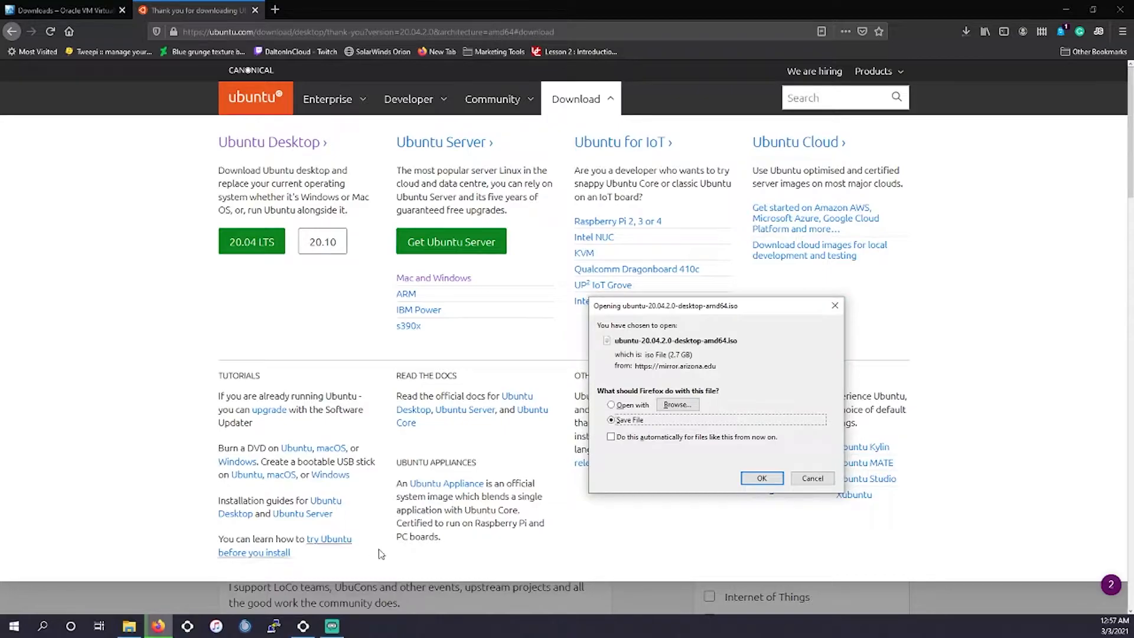
click(837, 309)
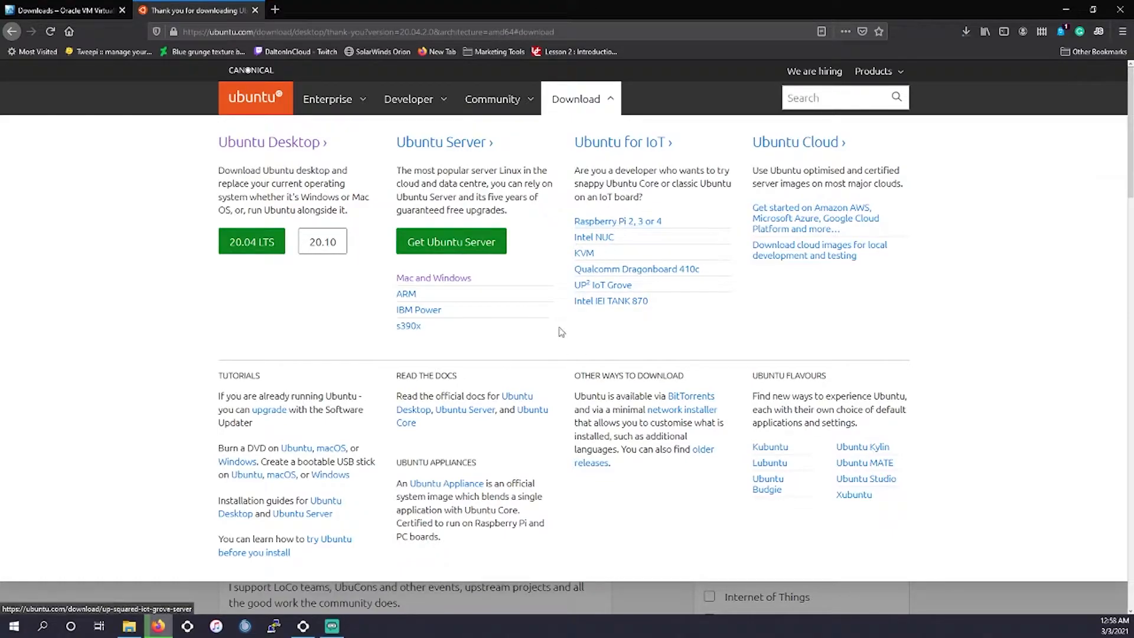
- Run the VirtualBox 6.1.18 setup wizard with default features and shortcuts, accept the network warning, and finish
click(135, 630)
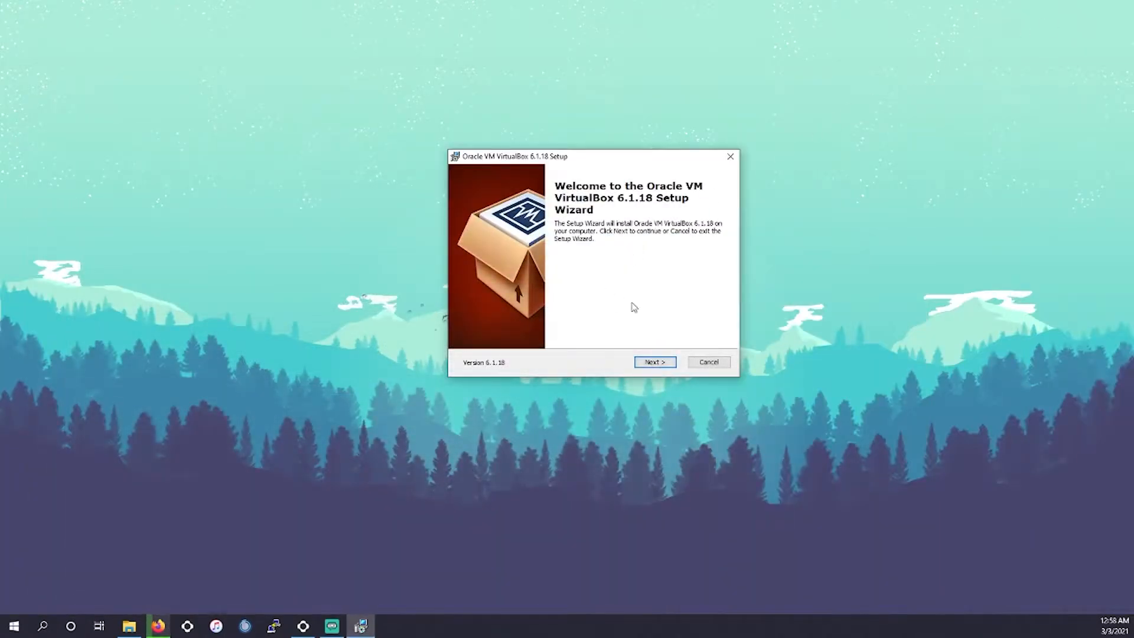
click(664, 368)
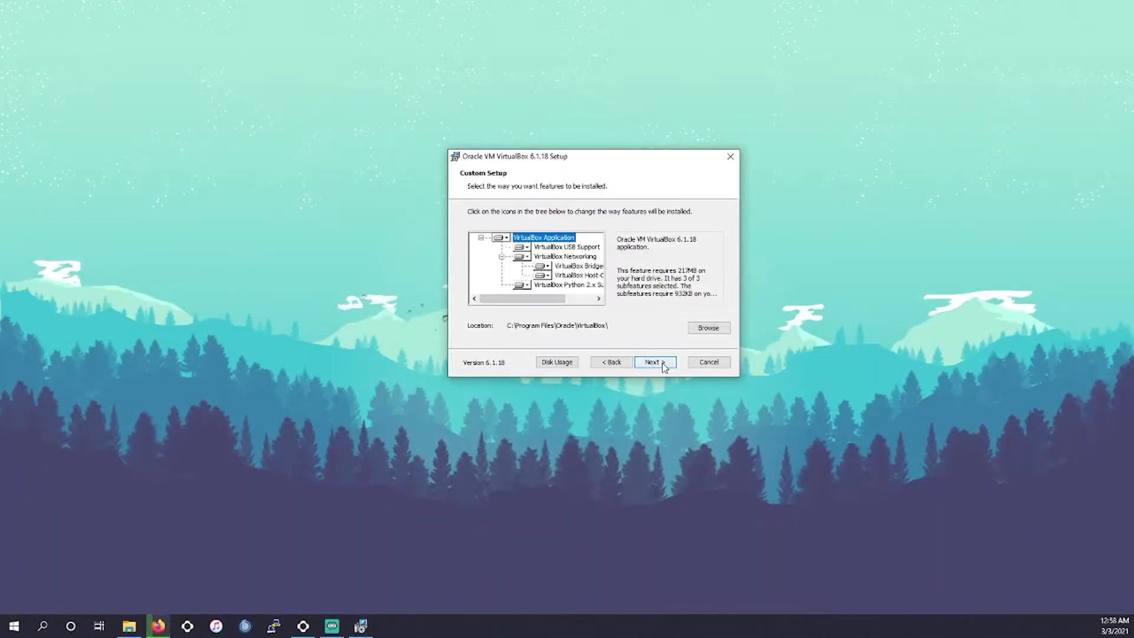
click(665, 368)
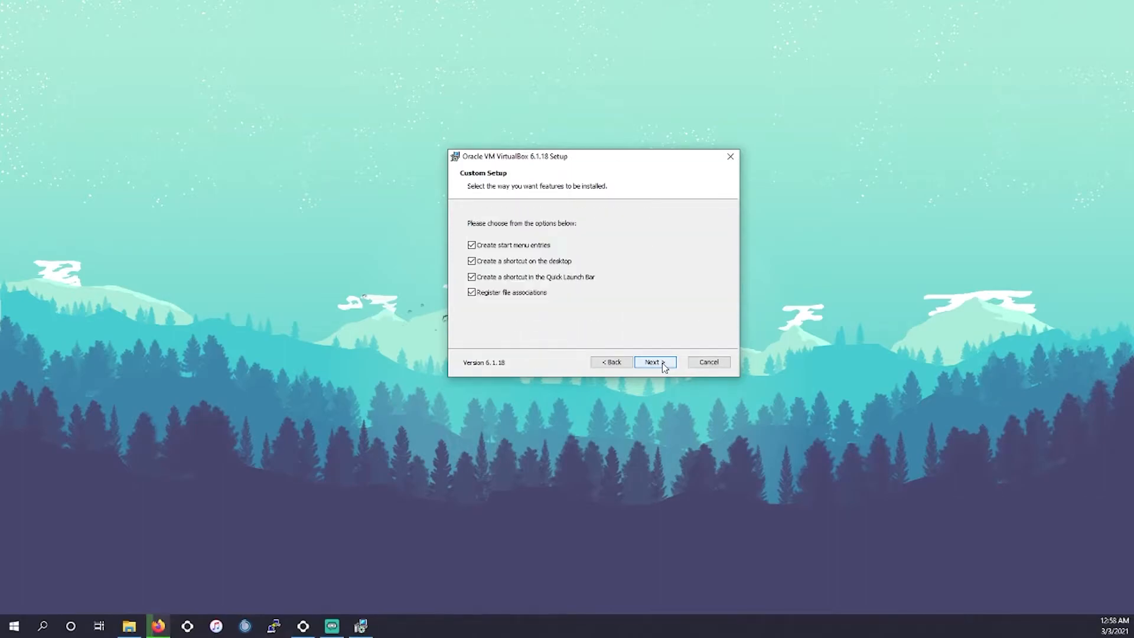
click(664, 367)
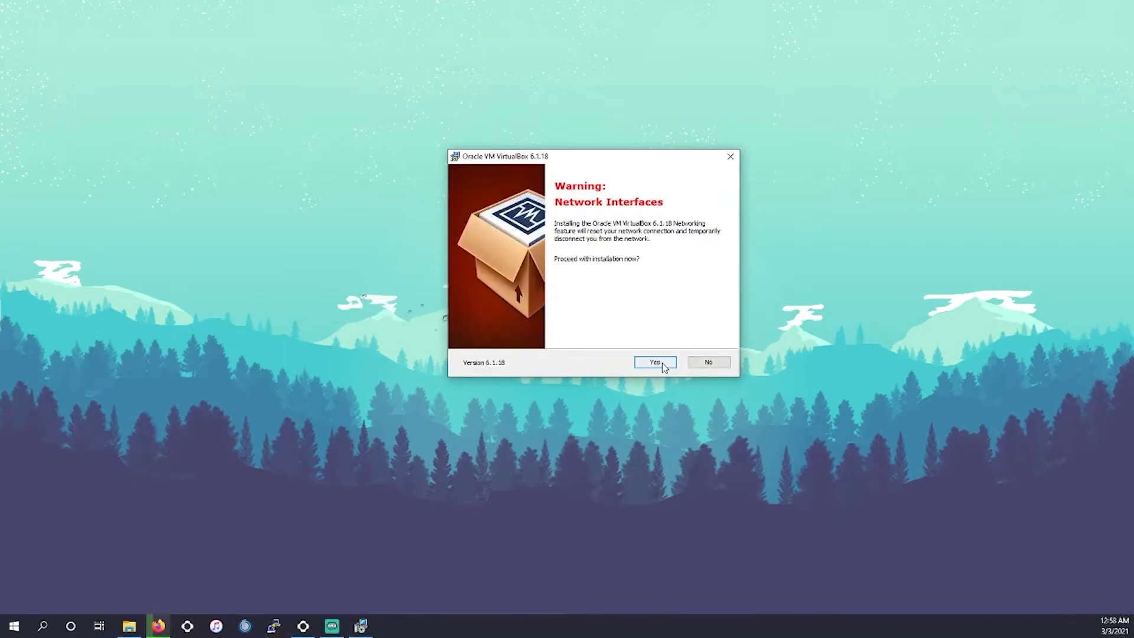
click(664, 368)
click(663, 364)
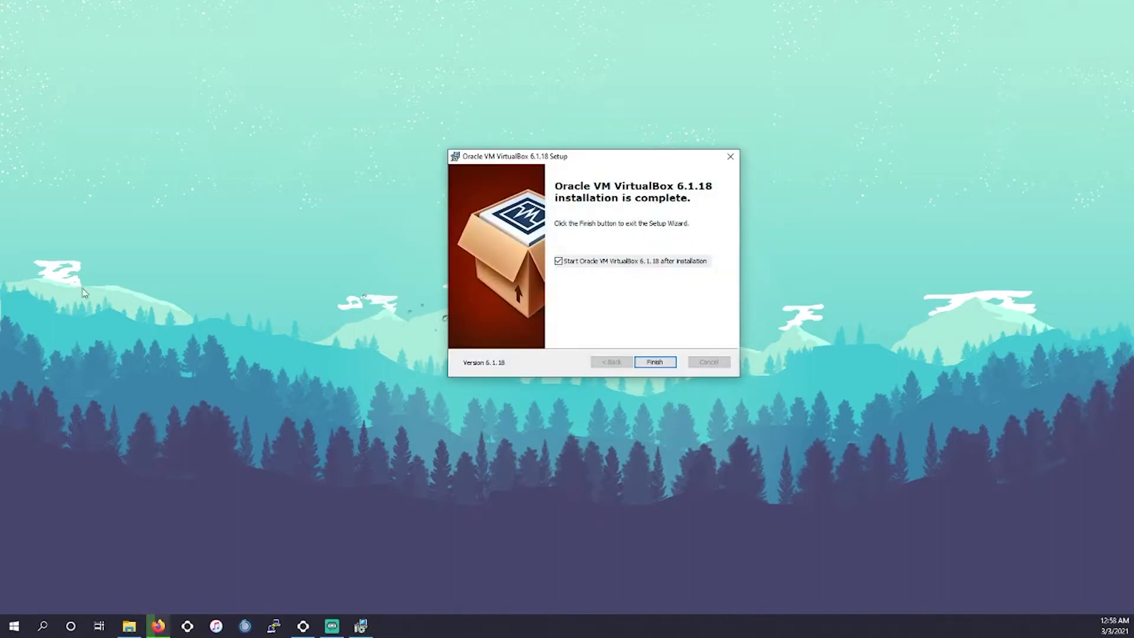
click(655, 362)
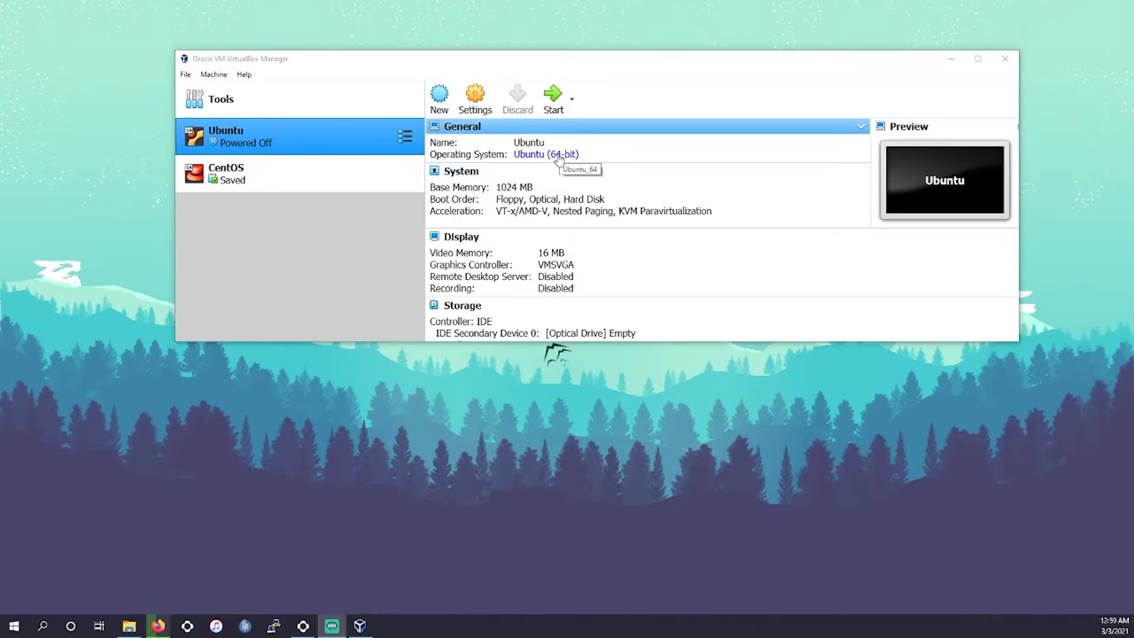
- Try to start the Ubuntu virtual machine, then dismiss the error
click(558, 97)
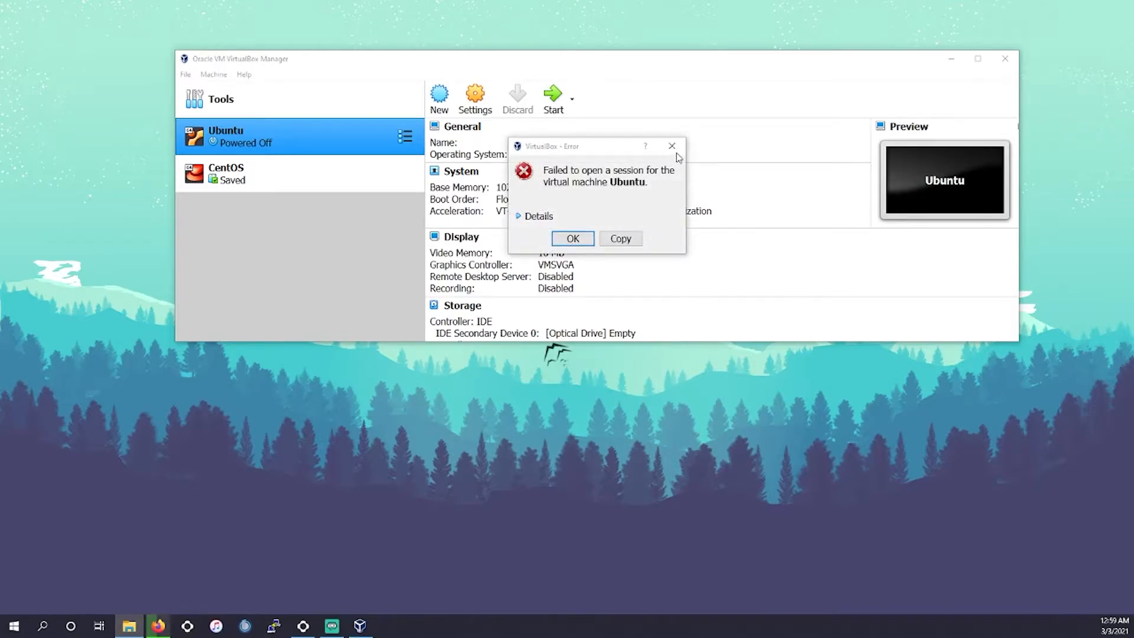
click(671, 146)
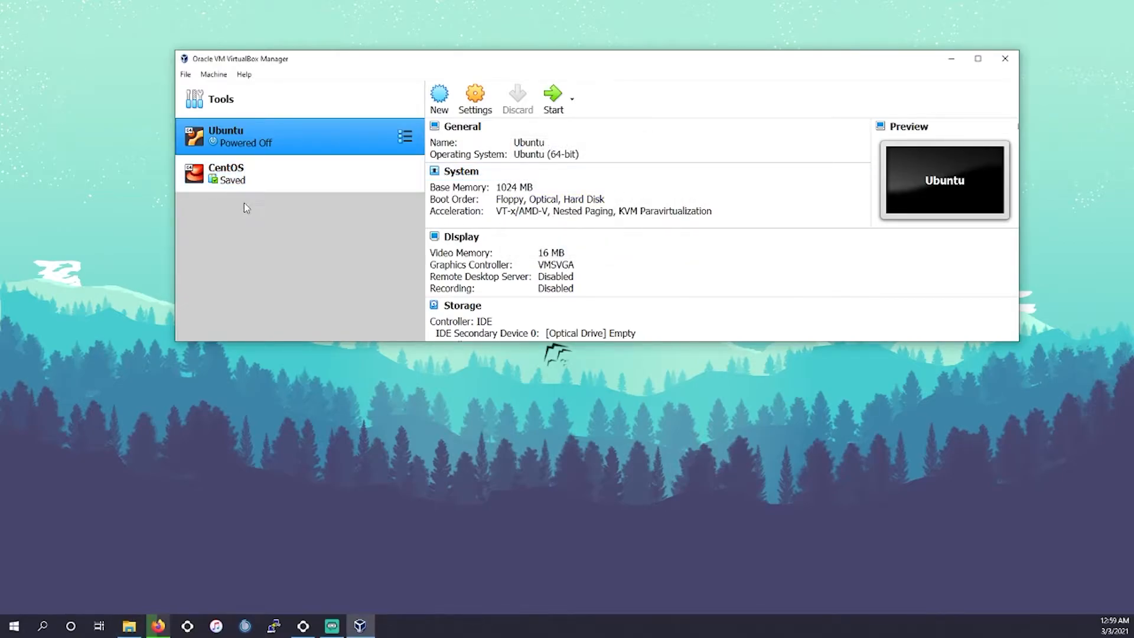
key(super+e)
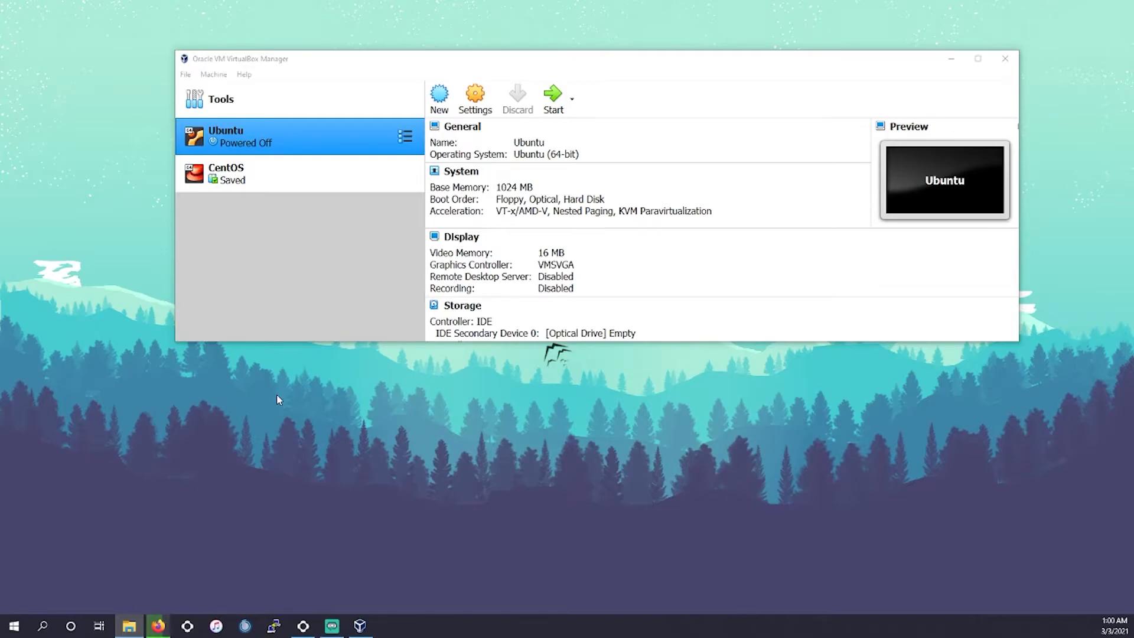
click(187, 75)
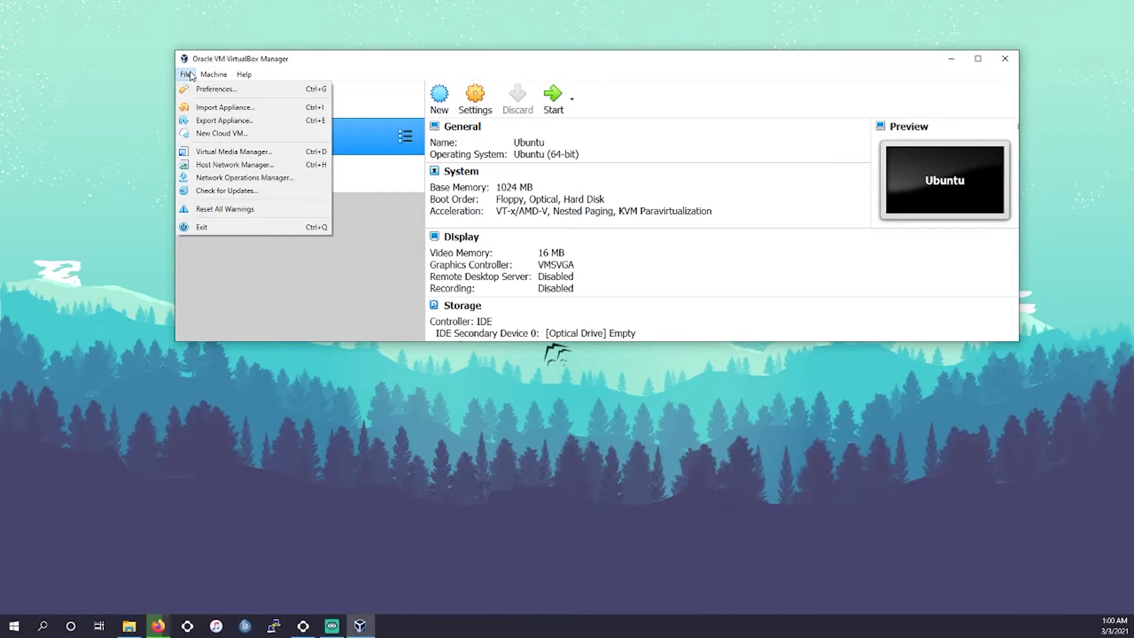
click(213, 75)
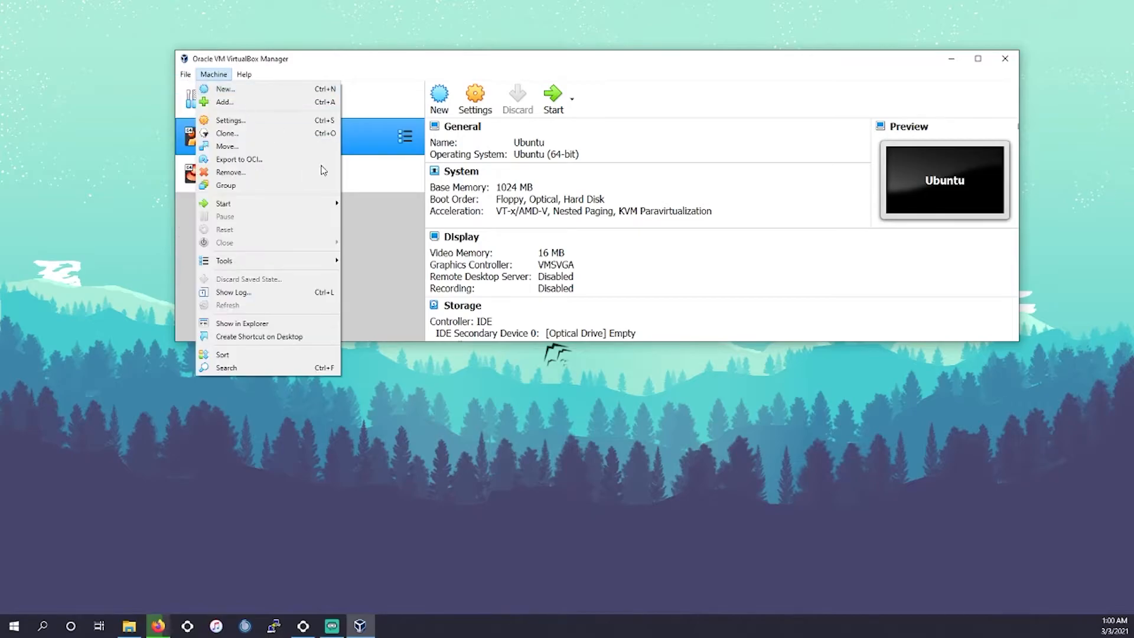
click(384, 211)
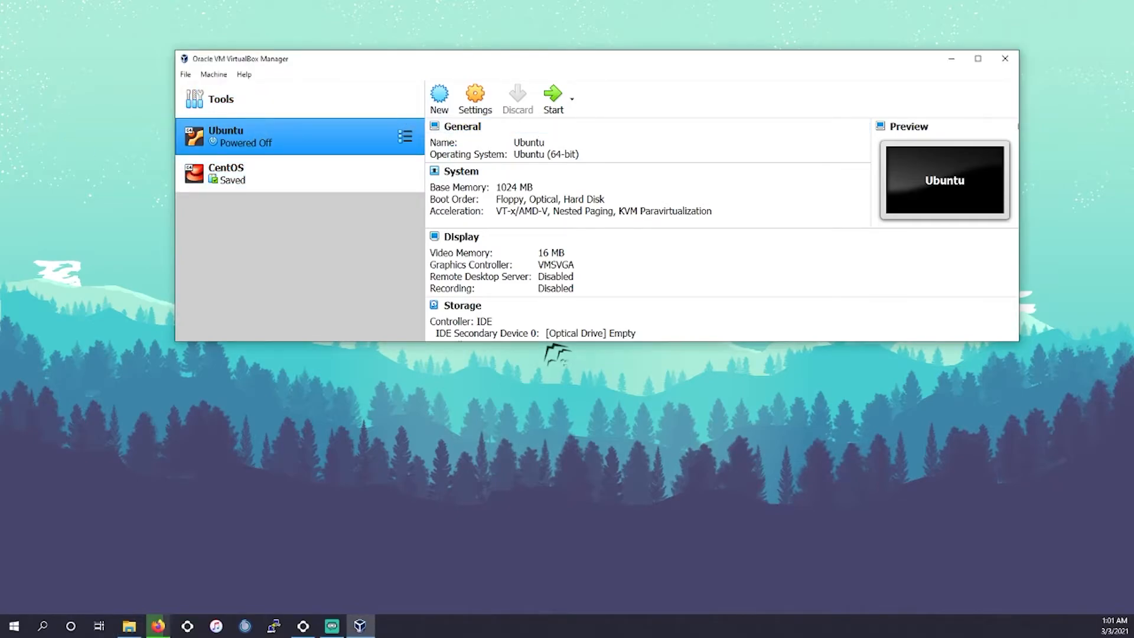
click(219, 75)
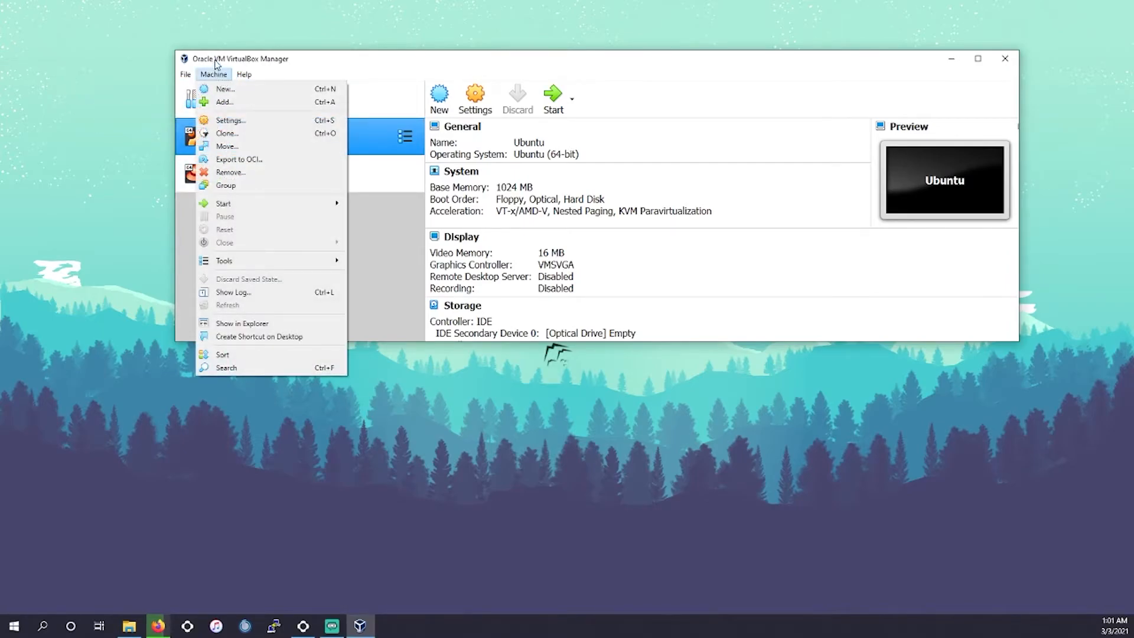
click(371, 248)
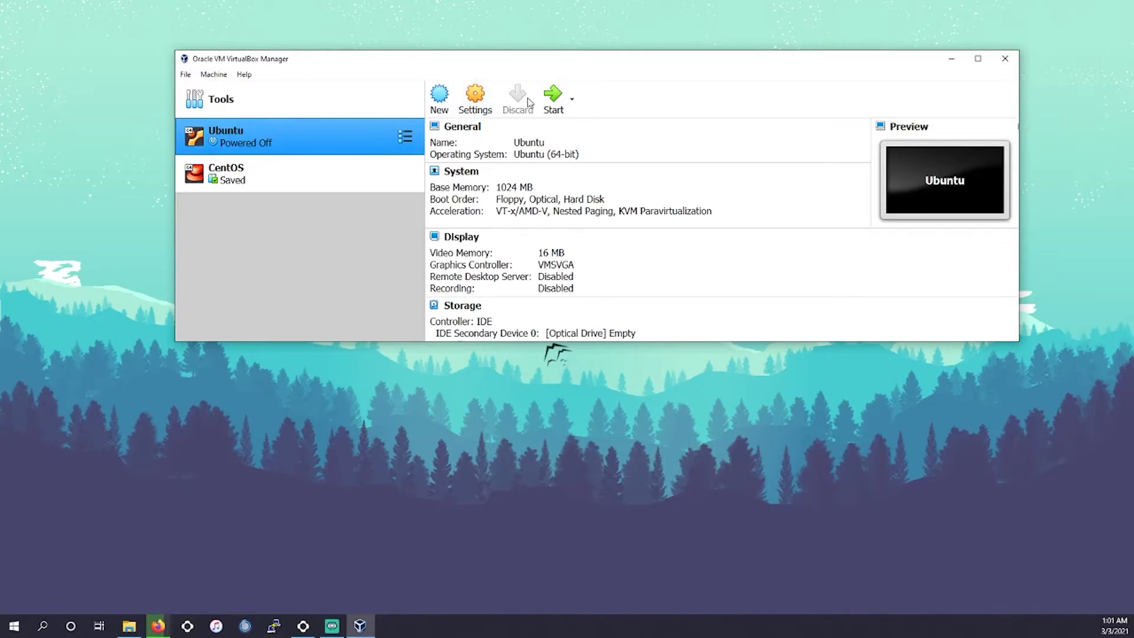
- Open the Ubuntu machine's settings and look through its pages without making changes
click(476, 102)
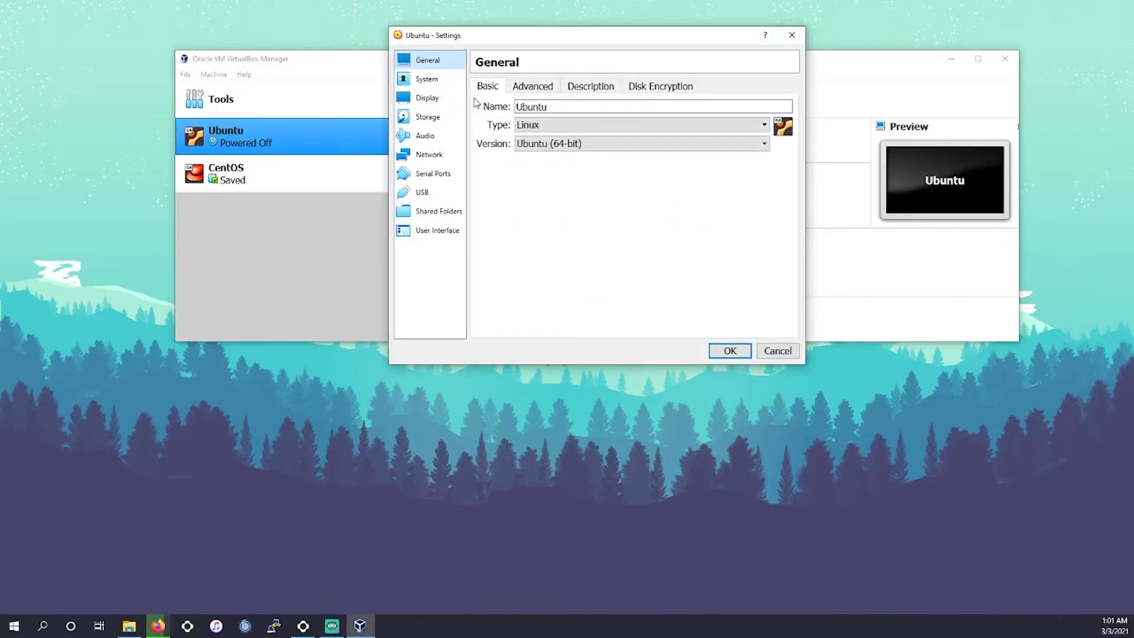
click(429, 213)
click(435, 230)
click(431, 78)
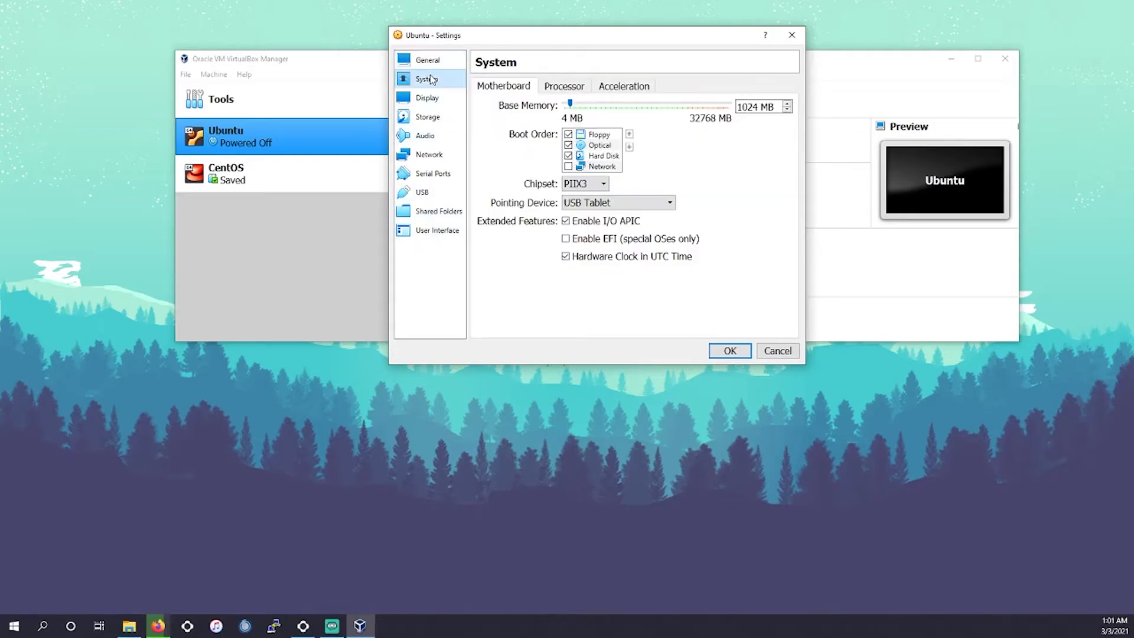
click(428, 60)
click(792, 35)
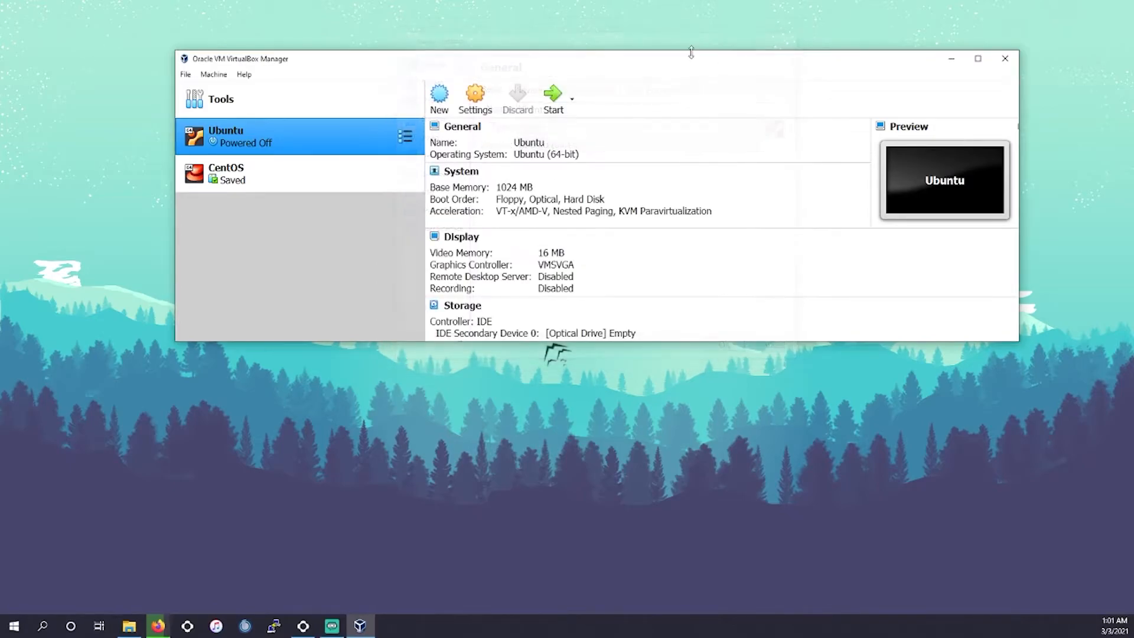
- Browse the Start options, the machine tools menu and the Input and Update pages of Preferences without changing anything
click(572, 98)
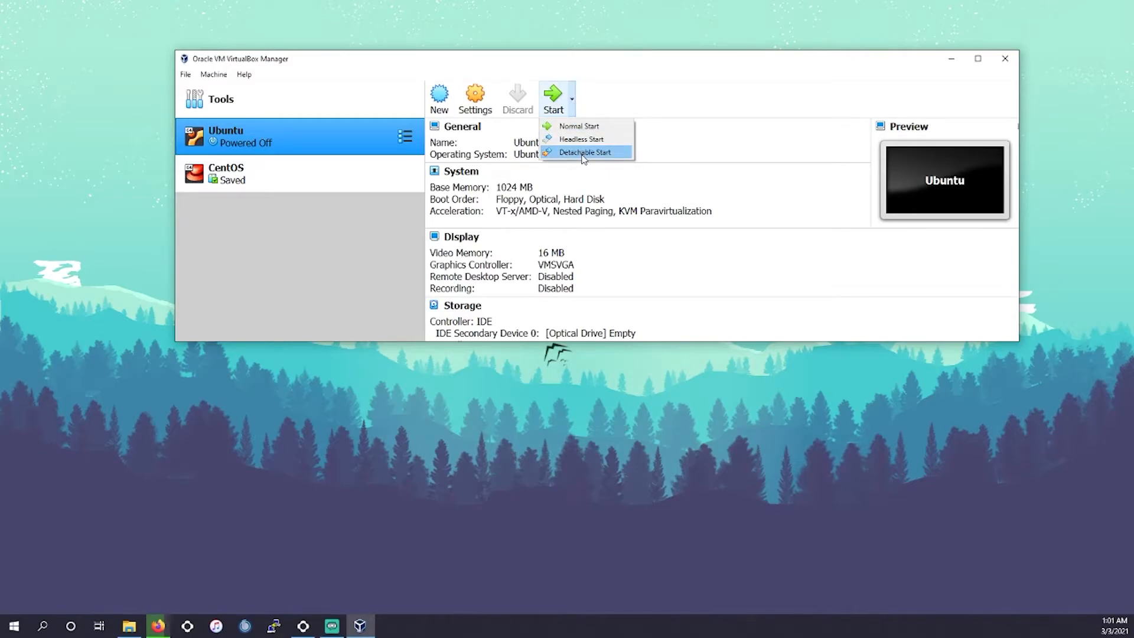
click(304, 140)
click(405, 137)
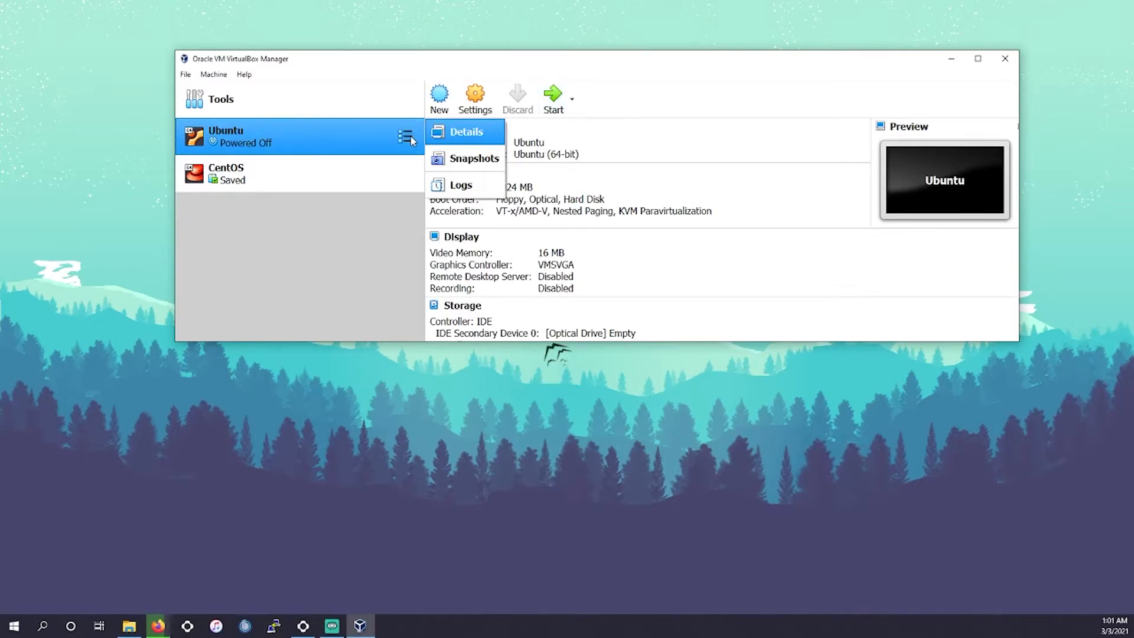
click(464, 133)
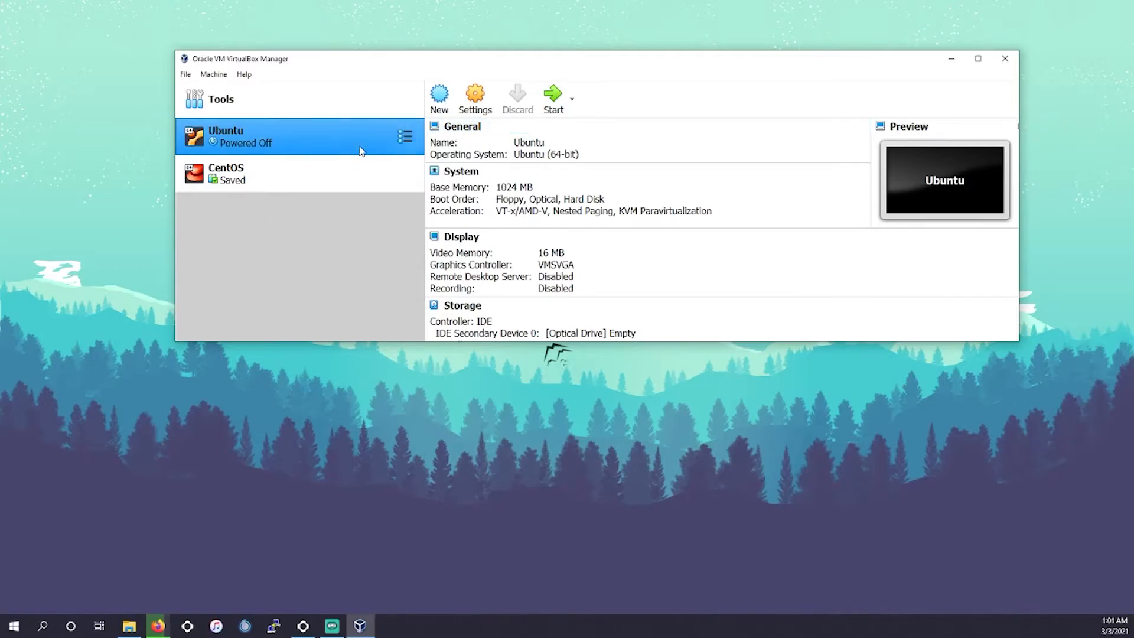
click(186, 75)
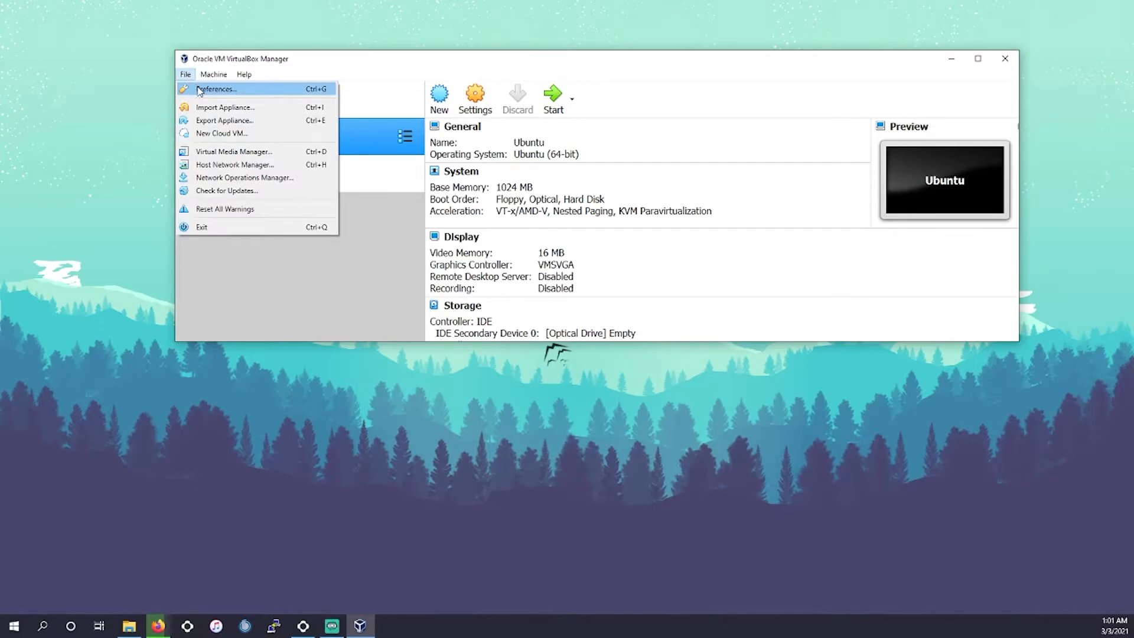
click(199, 90)
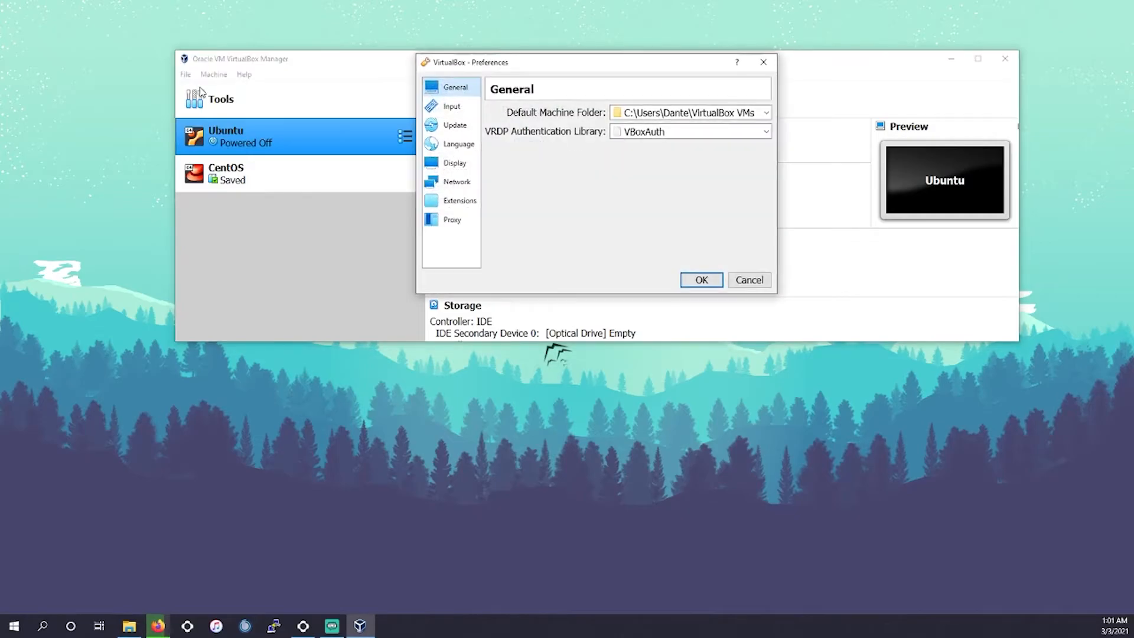
click(452, 107)
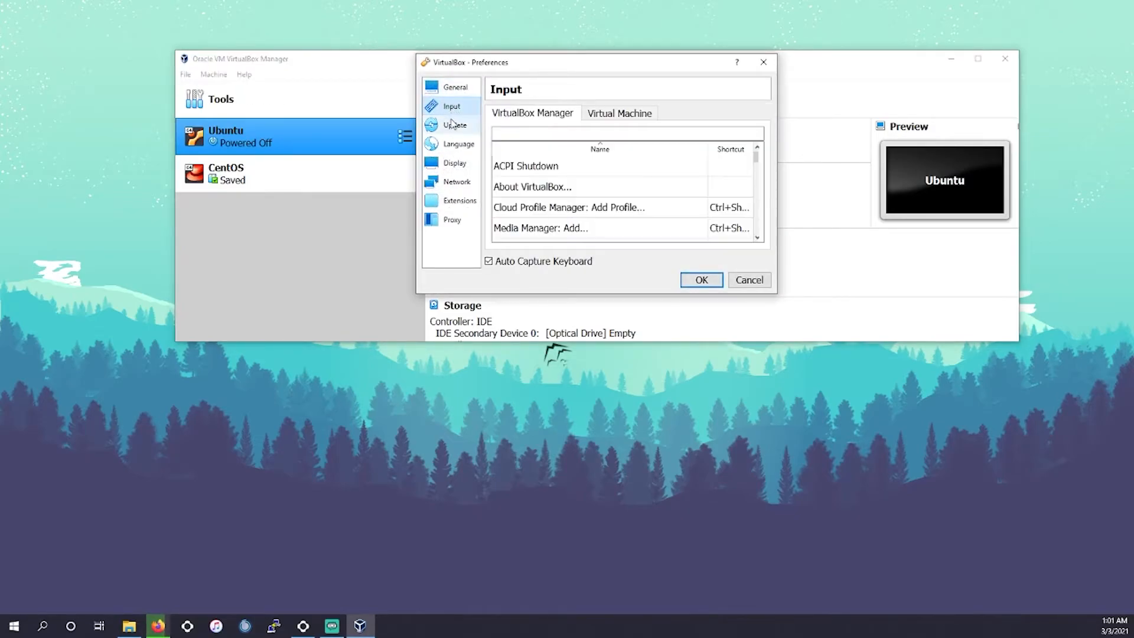
click(454, 125)
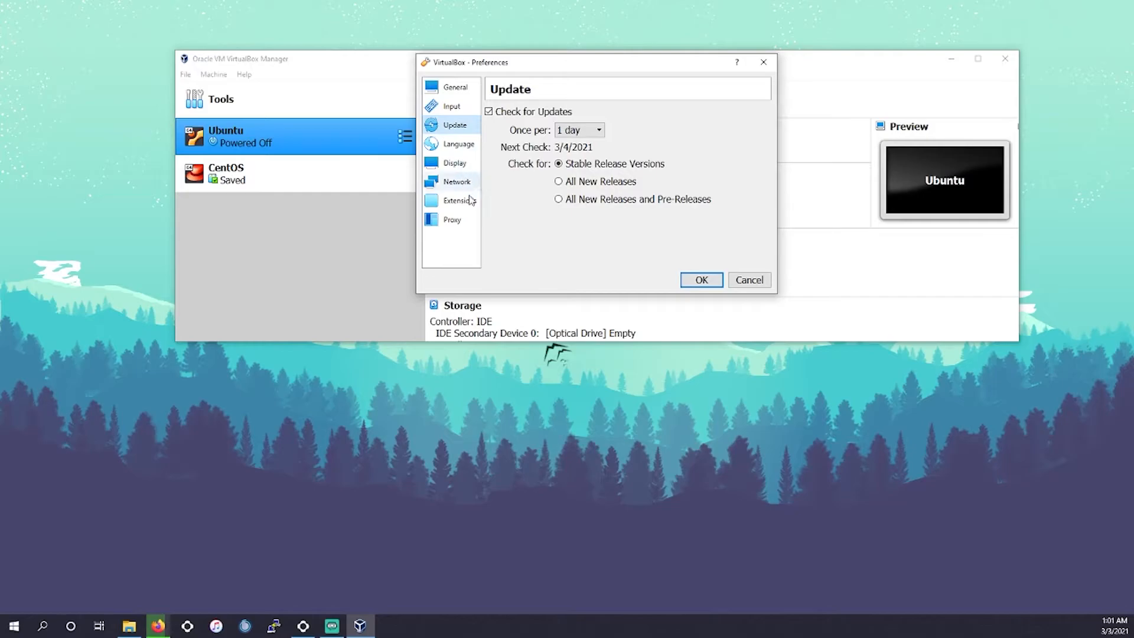
click(764, 62)
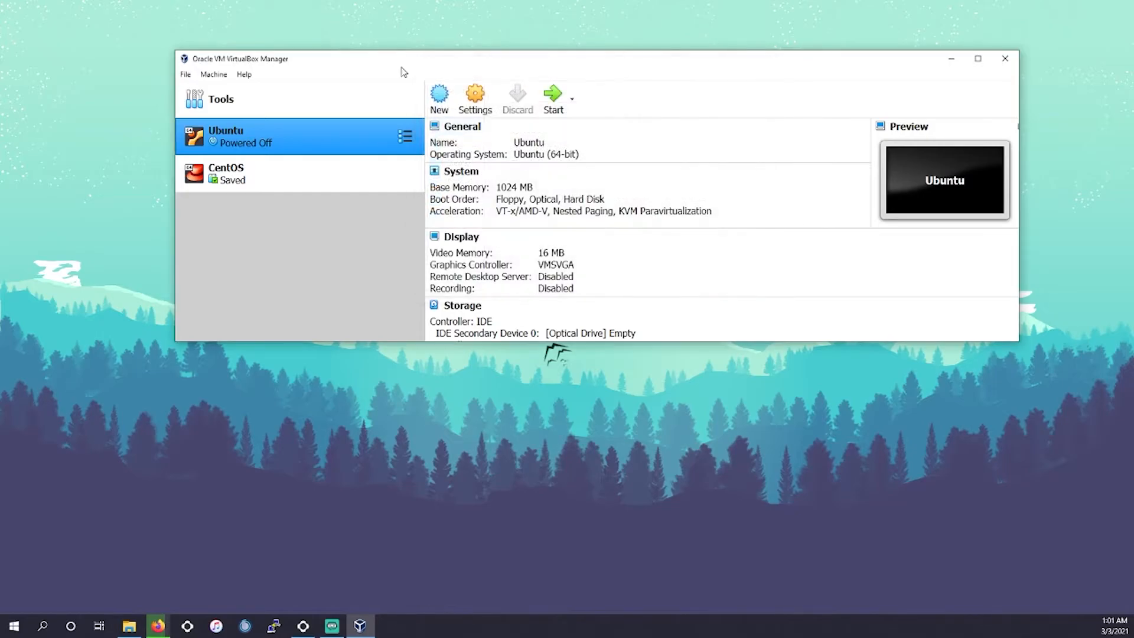
- Remove both existing virtual machines, Ubuntu and CentOS, deleting the CentOS machine's files
click(213, 74)
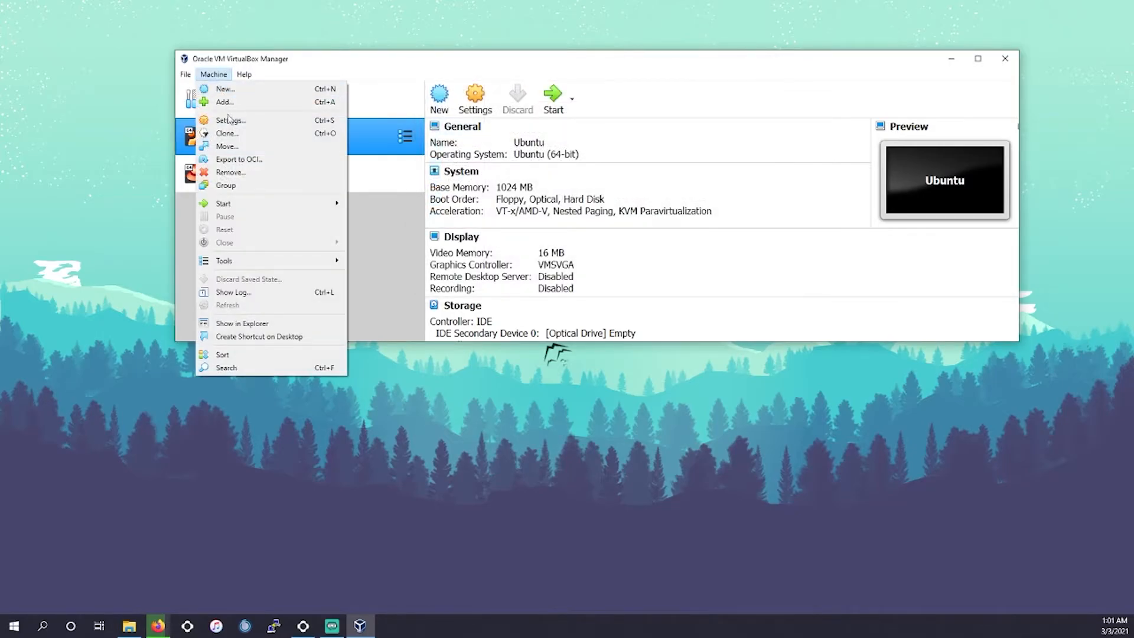
click(248, 172)
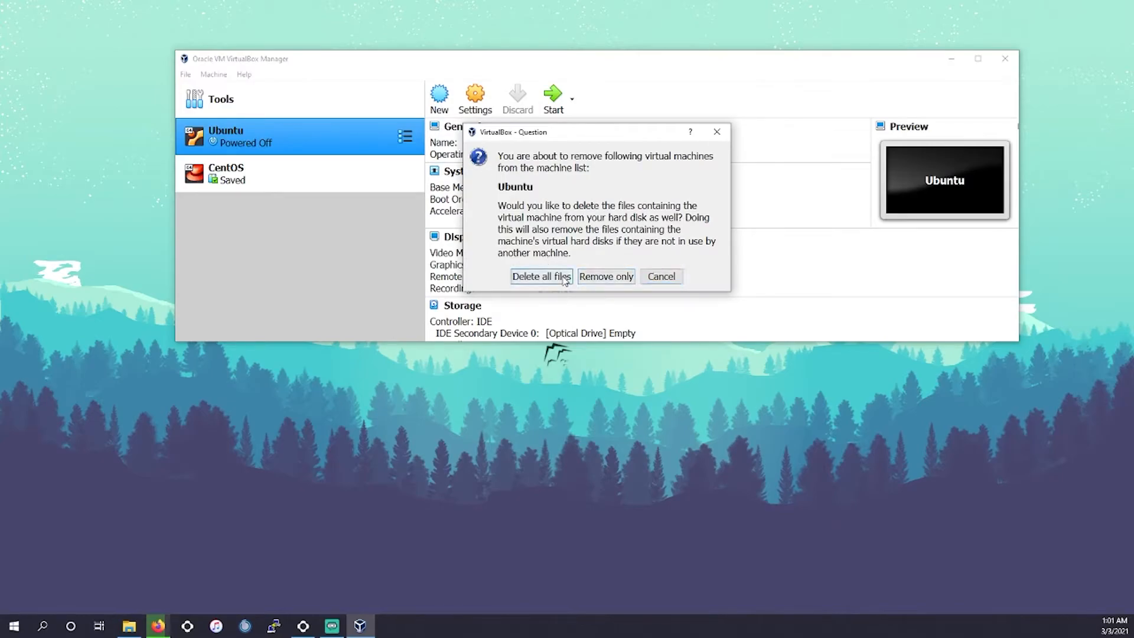
click(587, 278)
click(214, 75)
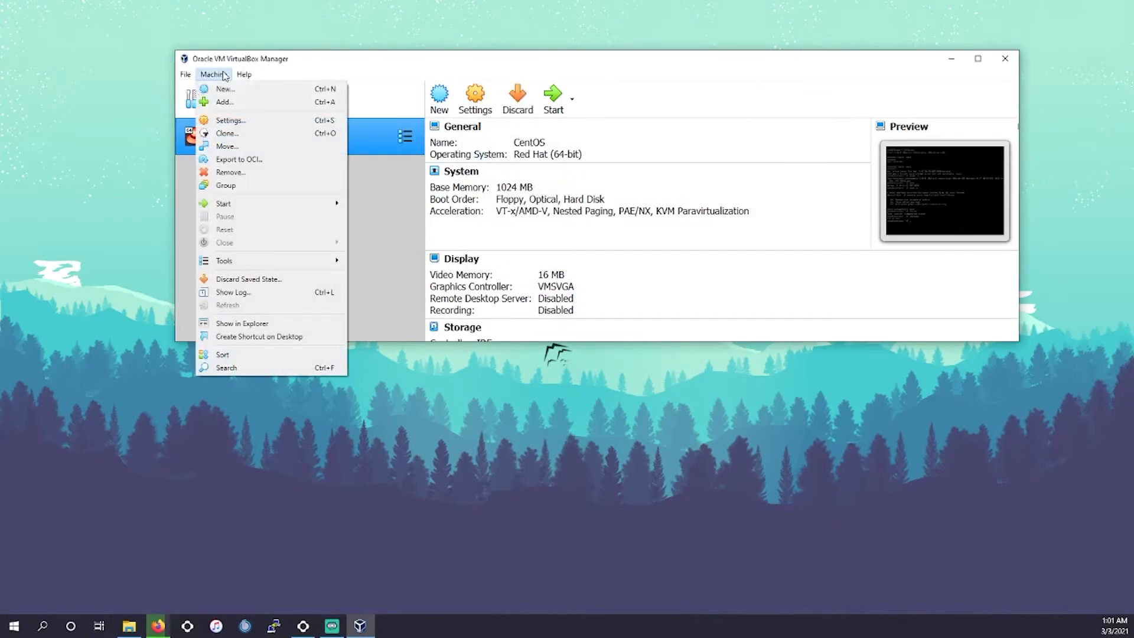
click(541, 275)
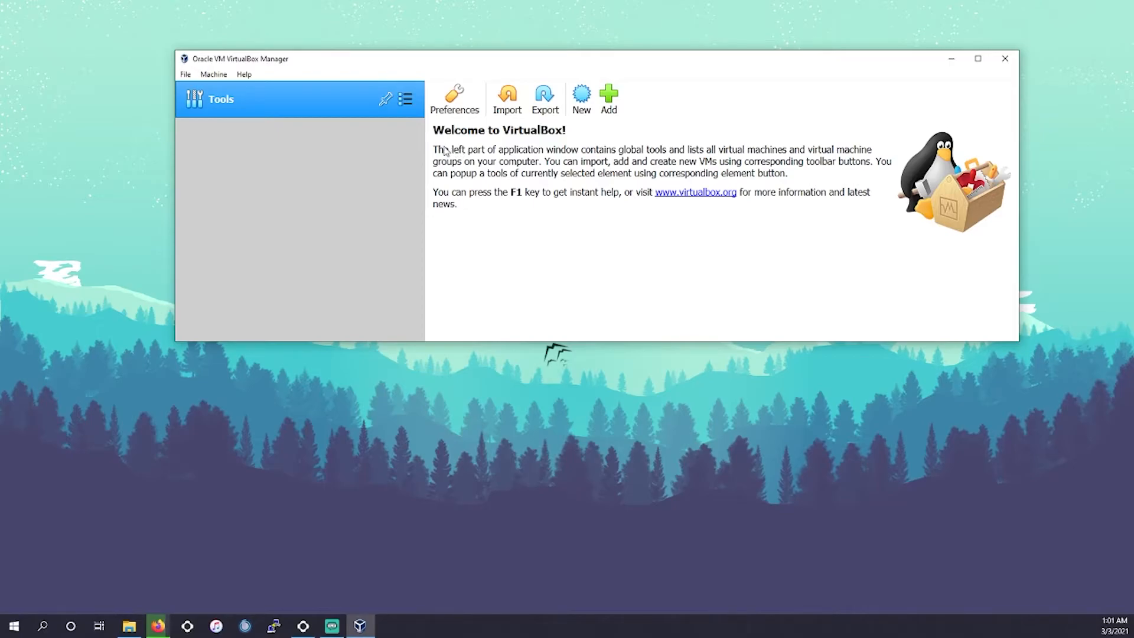
- Start a new virtual machine named Ubuntu with type Linux and version Ubuntu (64-bit)
click(584, 97)
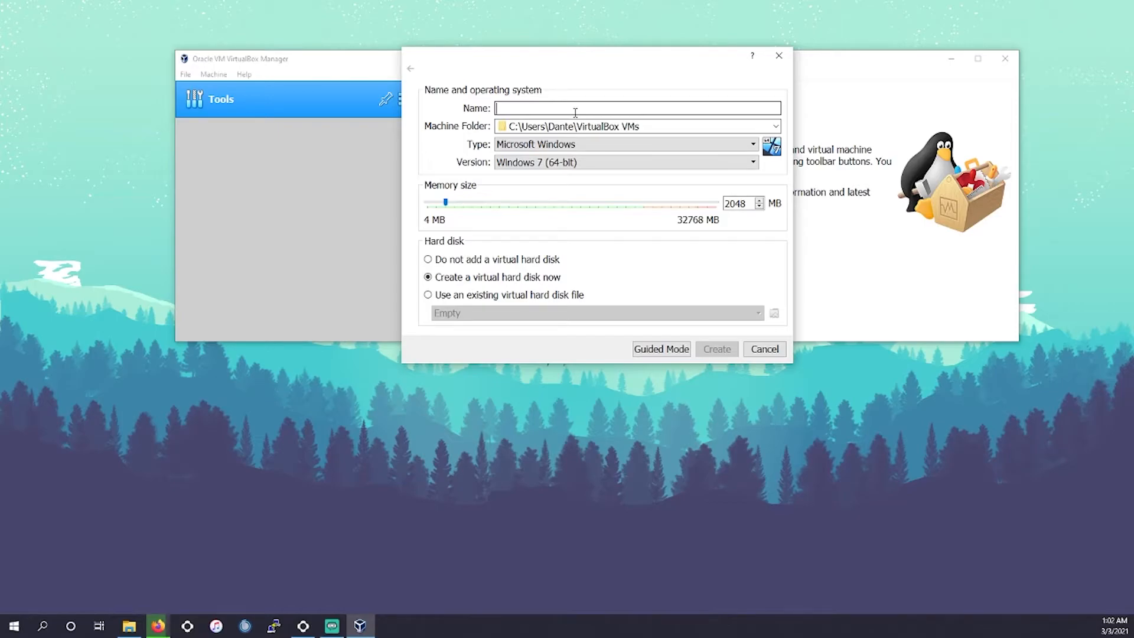
text(Ubun)
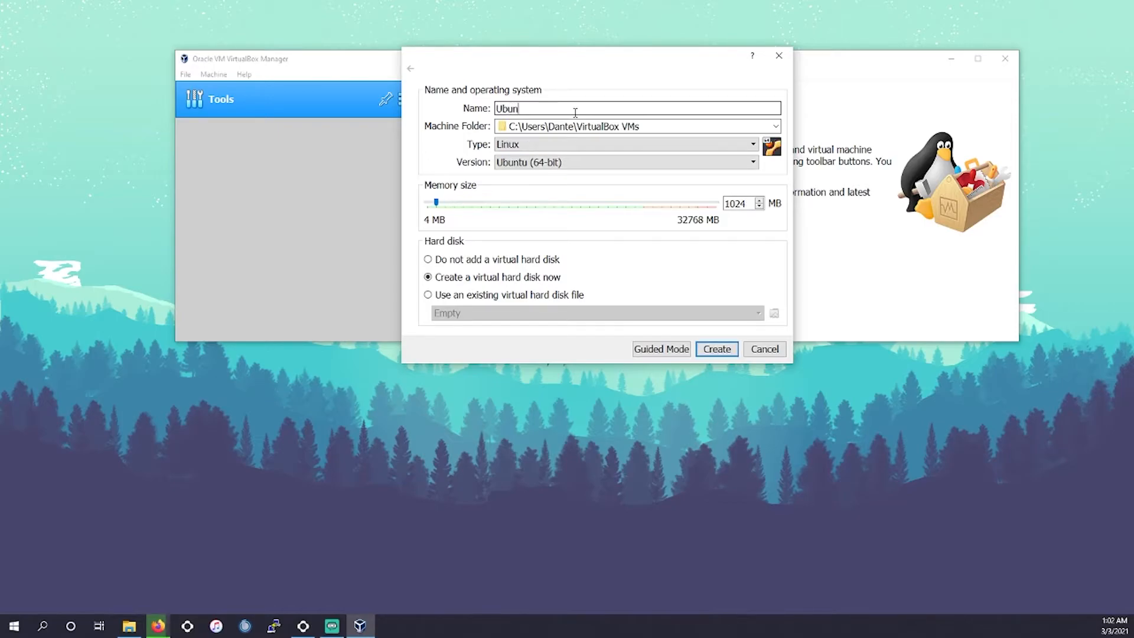
text(tu)
drag(539, 110, 405, 112)
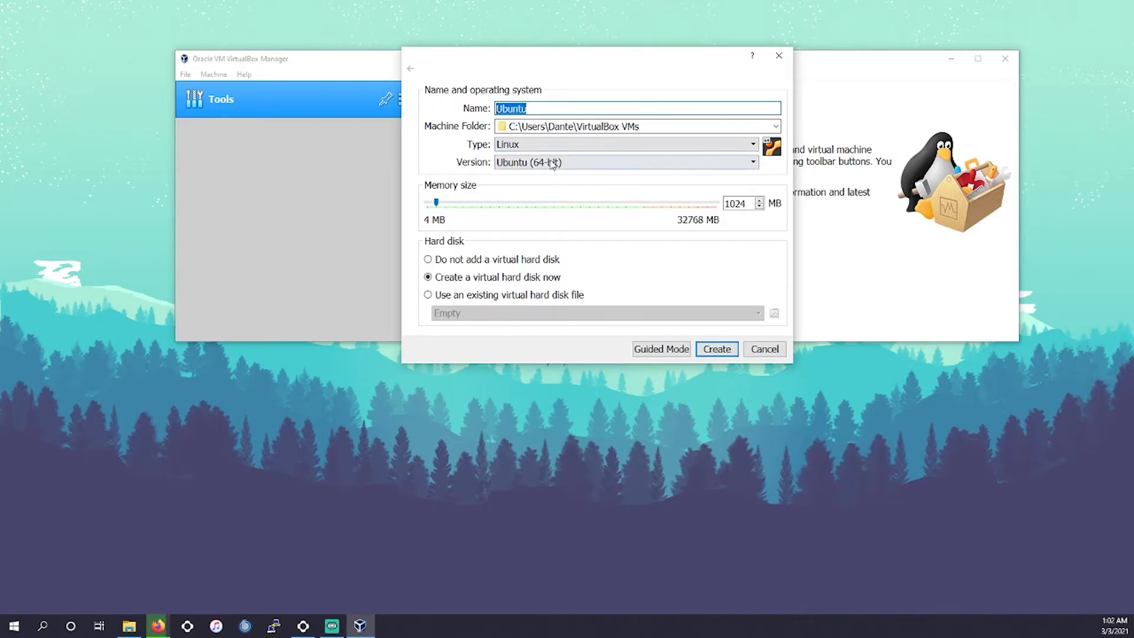
click(539, 108)
double_click(534, 109)
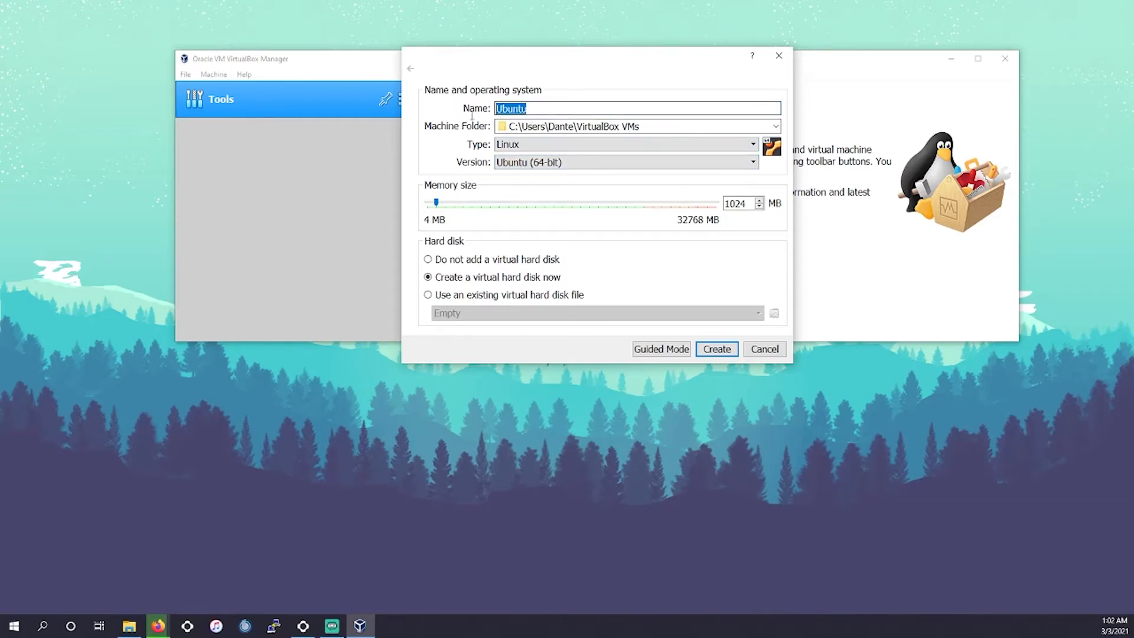
click(539, 162)
click(540, 212)
click(536, 167)
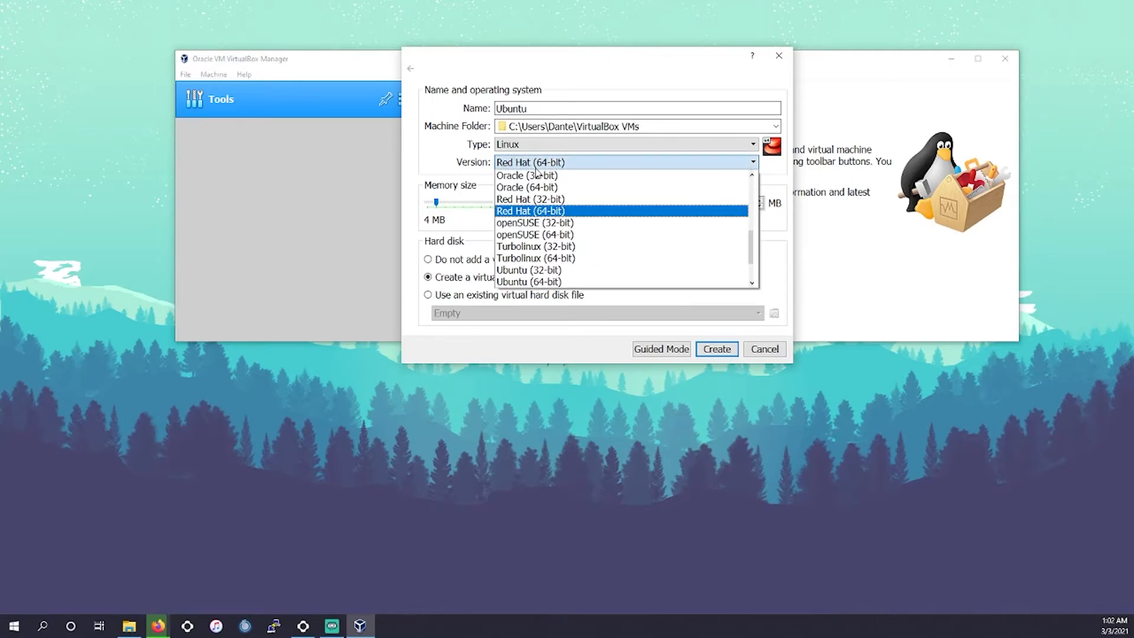
click(553, 282)
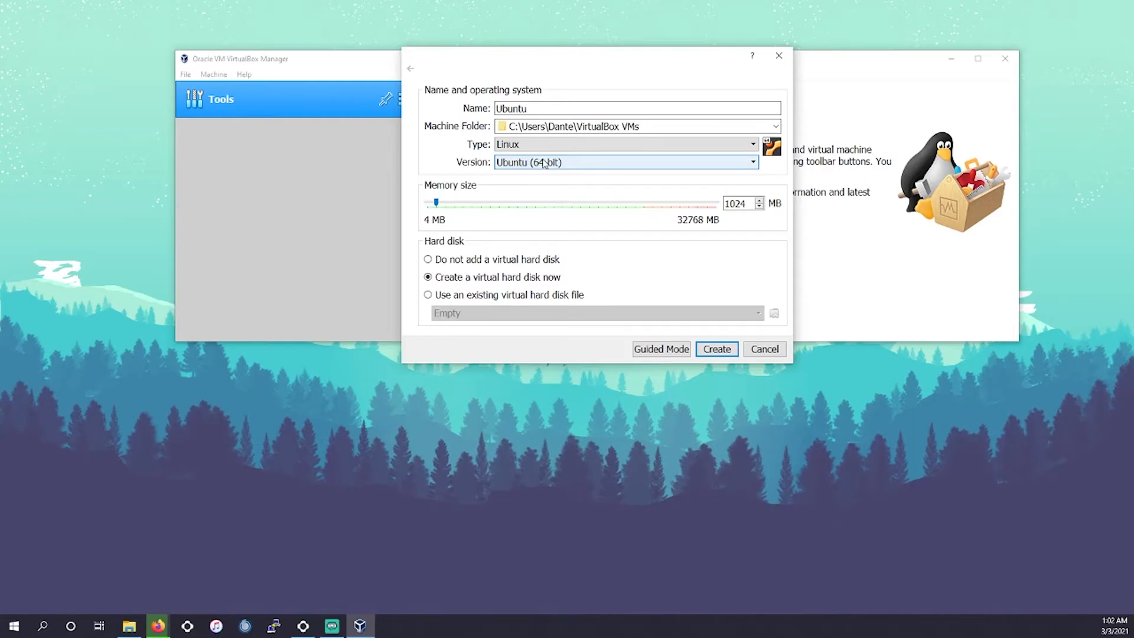
- Try the names CentOS, RedHat and Debian to see the type change, then re-enter Ubuntu as the name
drag(536, 109, 440, 107)
text(CentOs)
key(BackSpace)
key(BackSpace)
key(BackSpace)
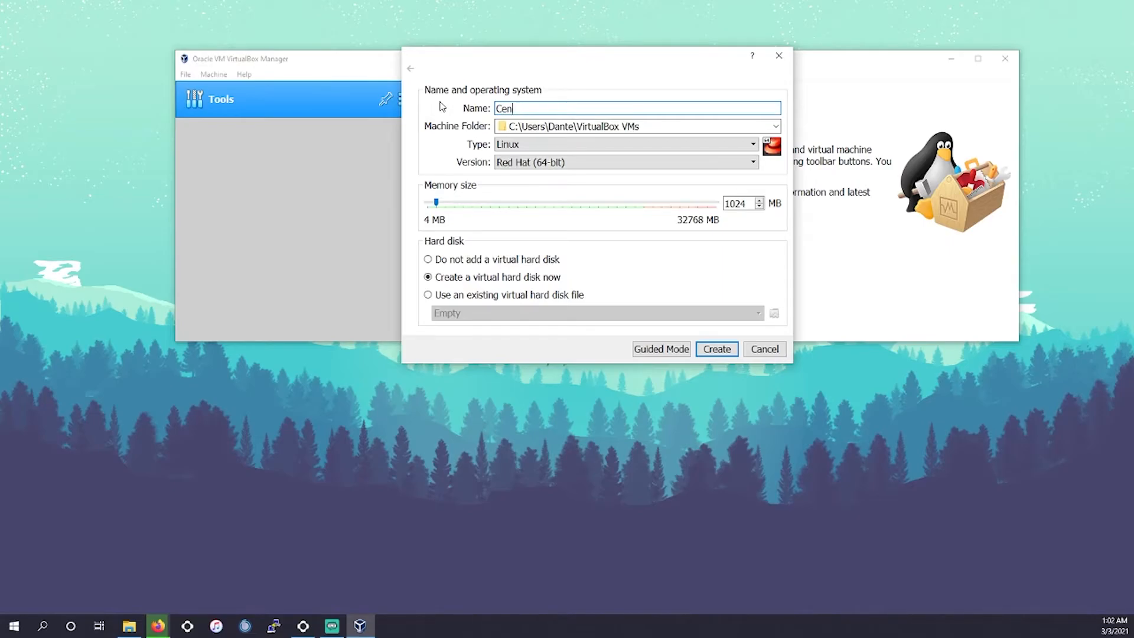
key(BackSpace)
text(RedHa)
key(BackSpace)
key(BackSpace)
key(BackSpace)
key(BackSpace)
text(Debia)
key(BackSpace)
key(BackSpace)
key(BackSpace)
key(BackSpace)
key(BackSpace)
text(Ub)
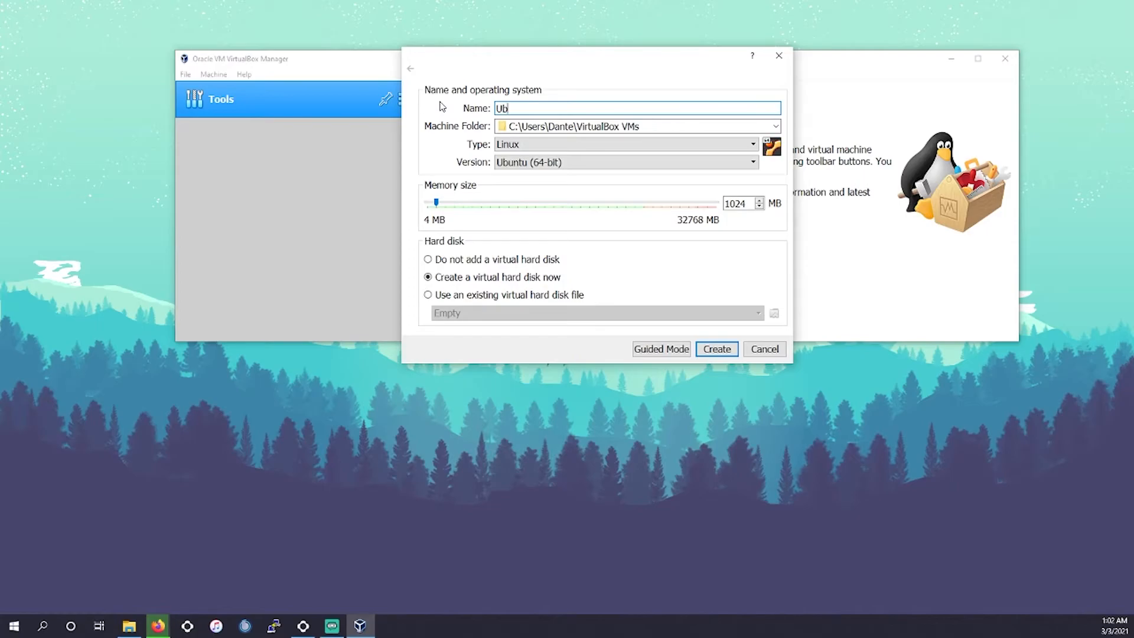
text(untu)
- Set the memory size to 8192 MB and create the machine
drag(438, 204, 500, 212)
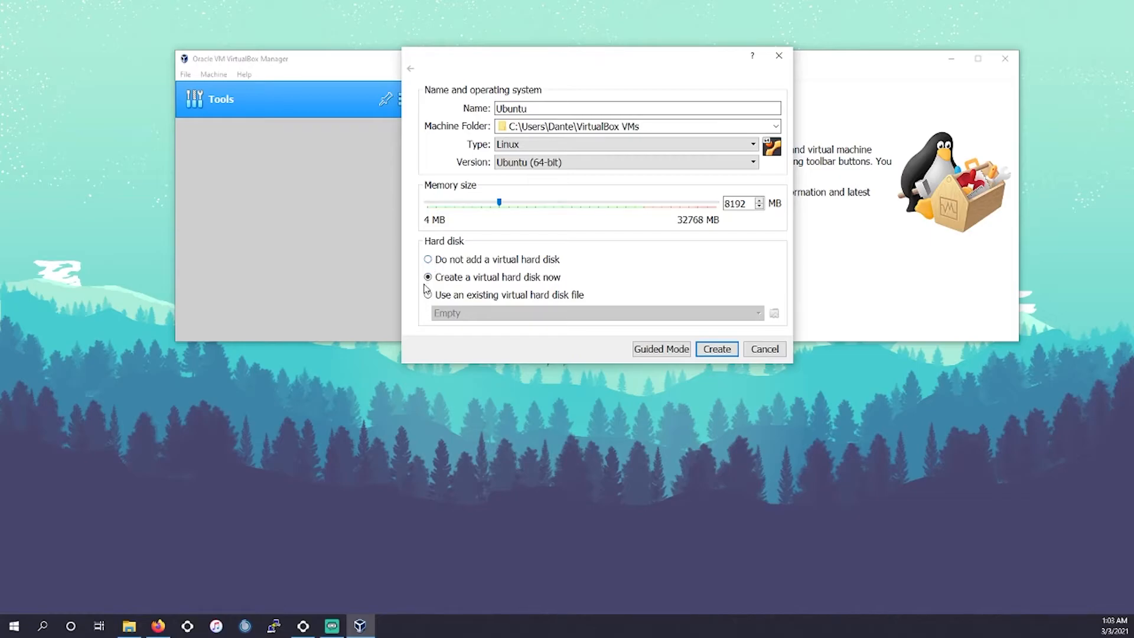
click(713, 349)
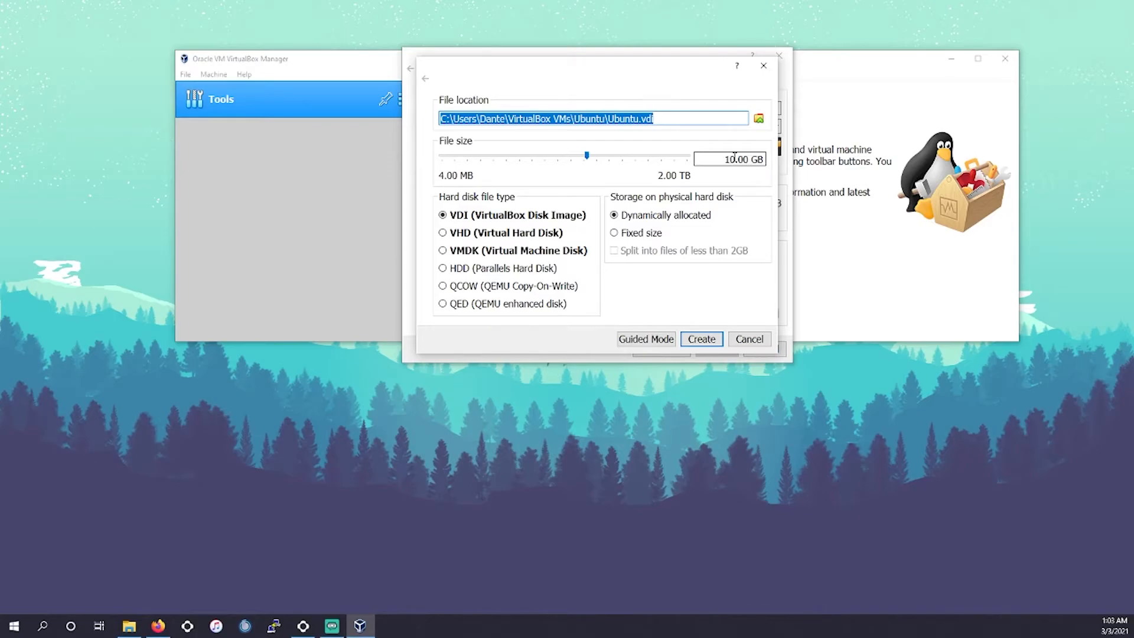
- Save the Ubuntu.vdi disk in a new VM folder on drive m.2 (G:) and create the 10 GB dynamically allocated VDI disk
click(759, 120)
scroll(491, 229, down, 5)
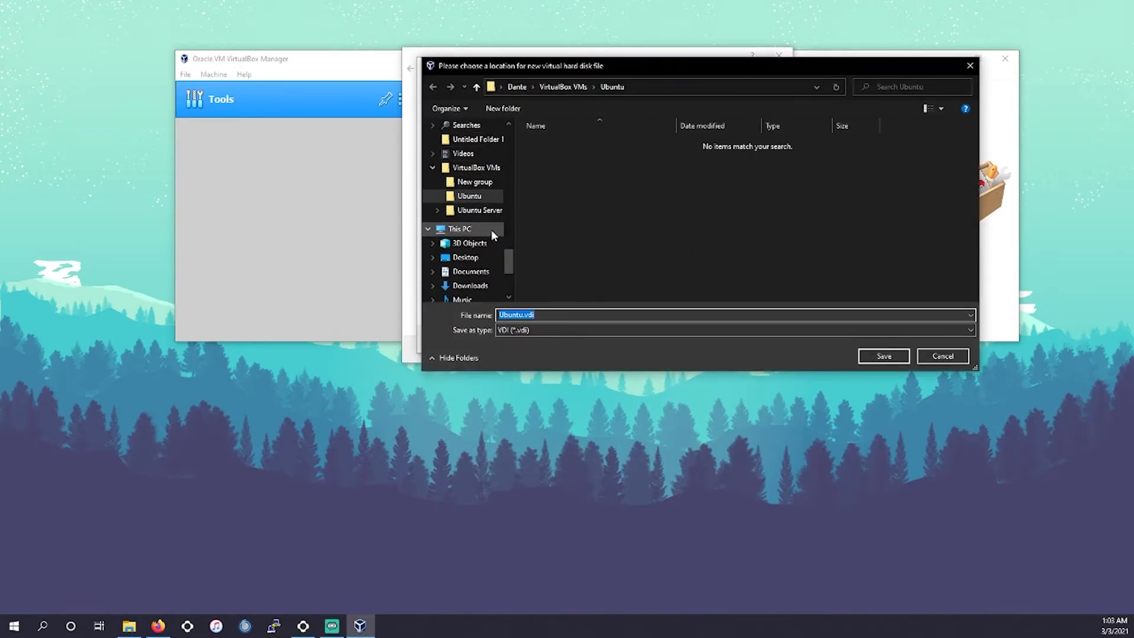
scroll(482, 242, up, 2)
scroll(473, 251, down, 3)
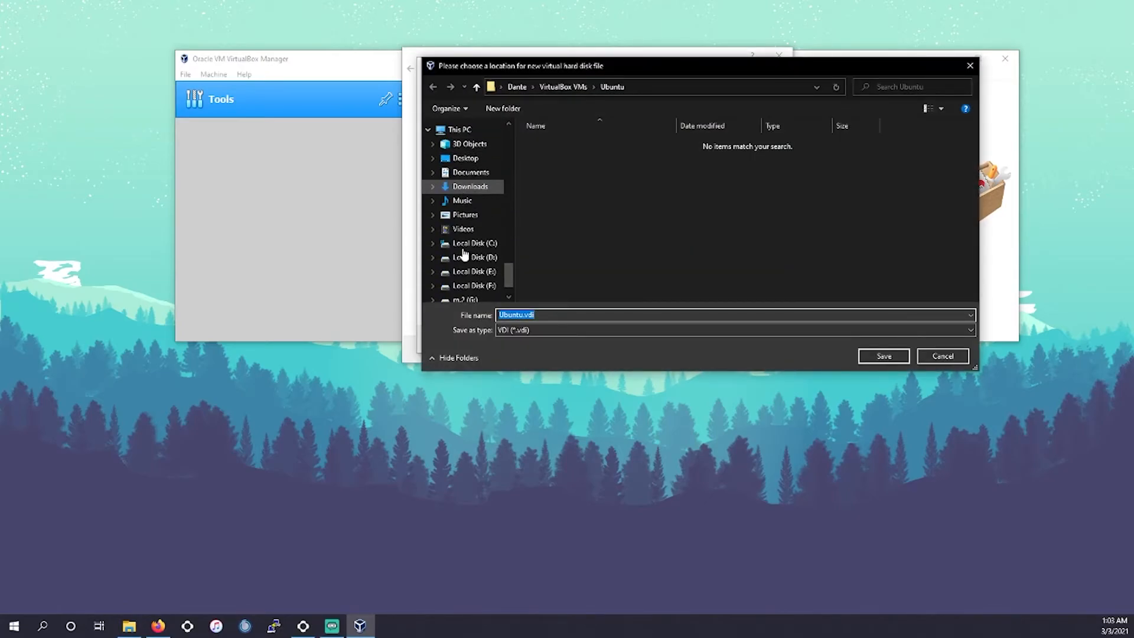
click(467, 267)
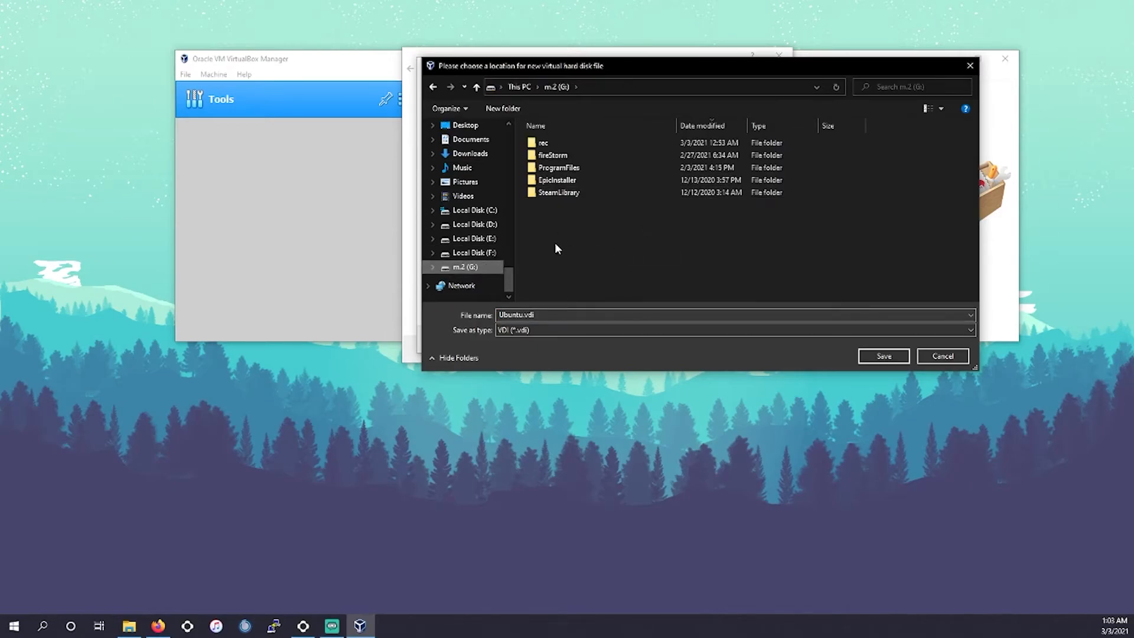
right_click(564, 238)
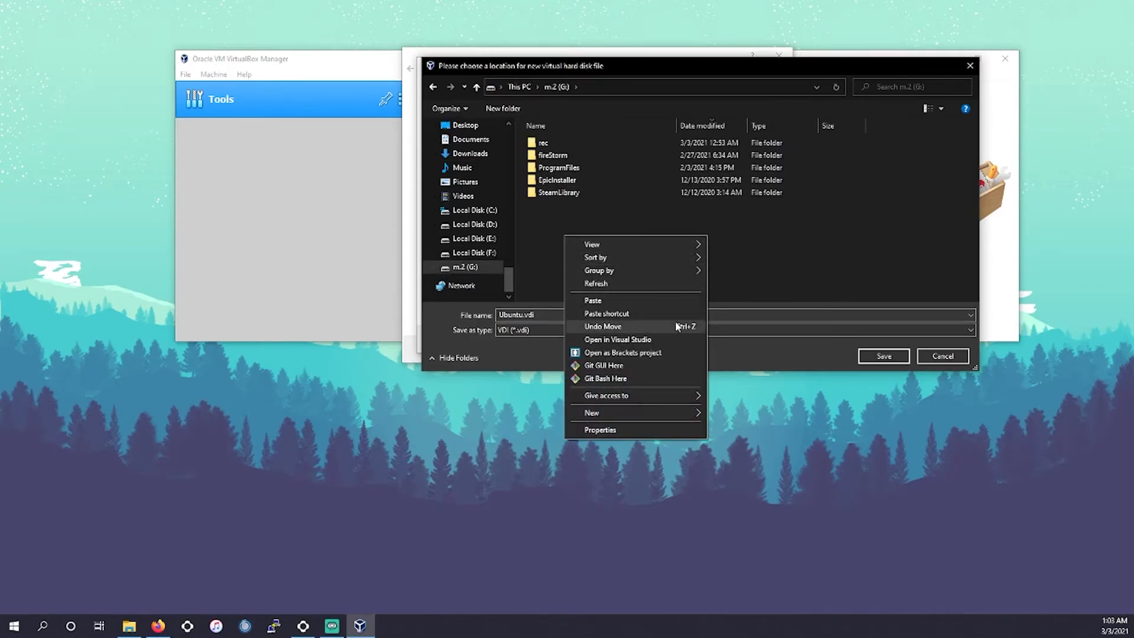
mouse_move(623, 411)
click(757, 411)
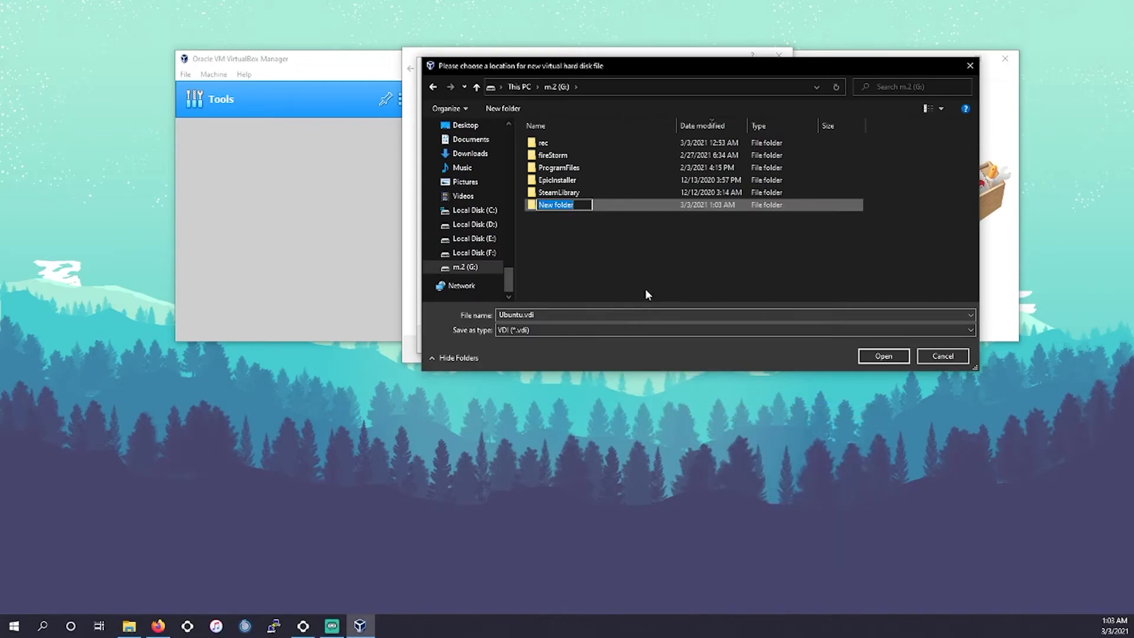
text(VM)
key(Return)
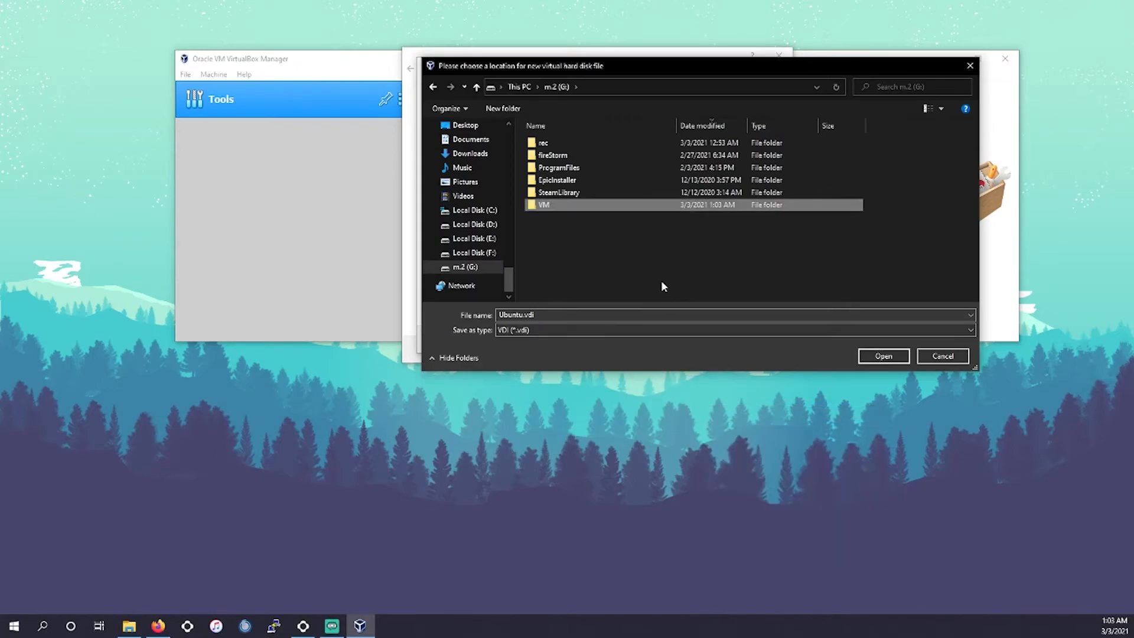
double_click(549, 206)
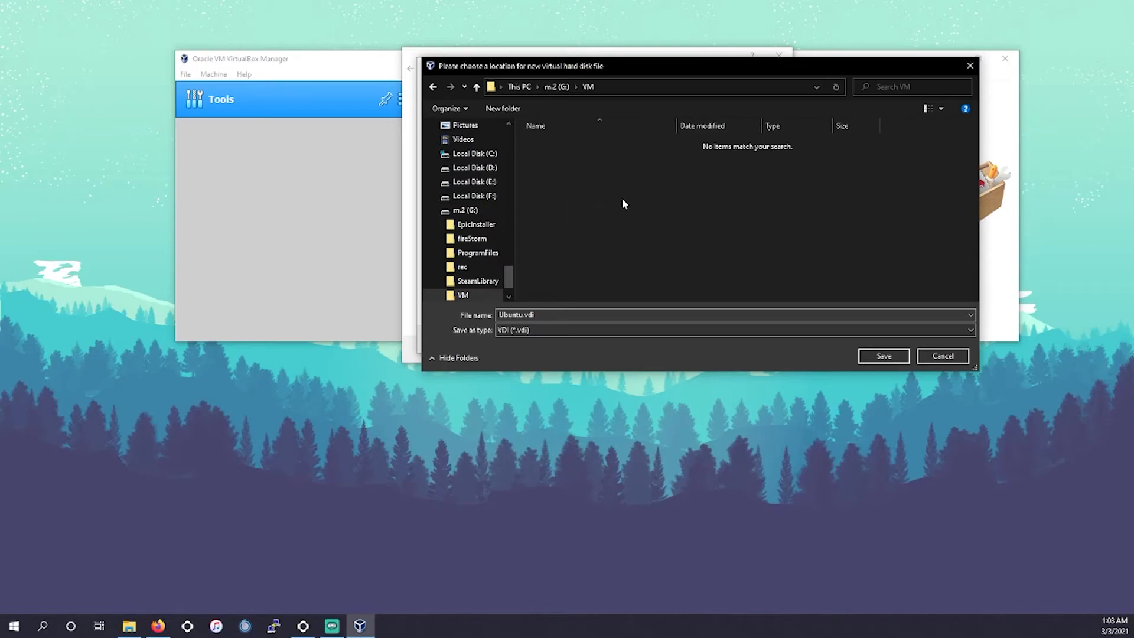
click(874, 353)
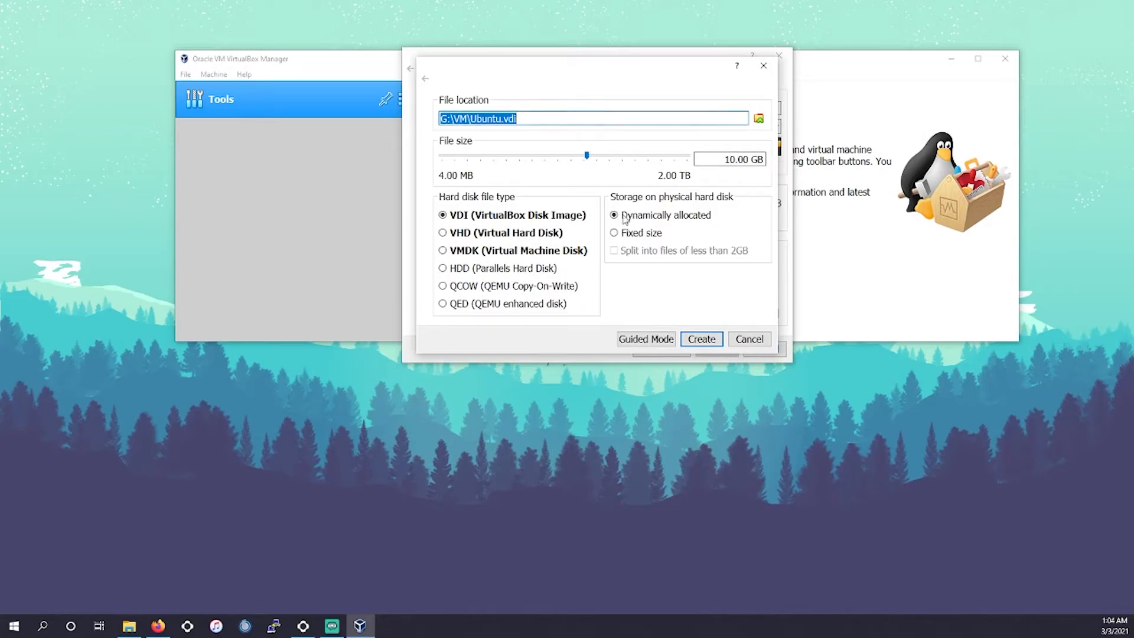
click(702, 340)
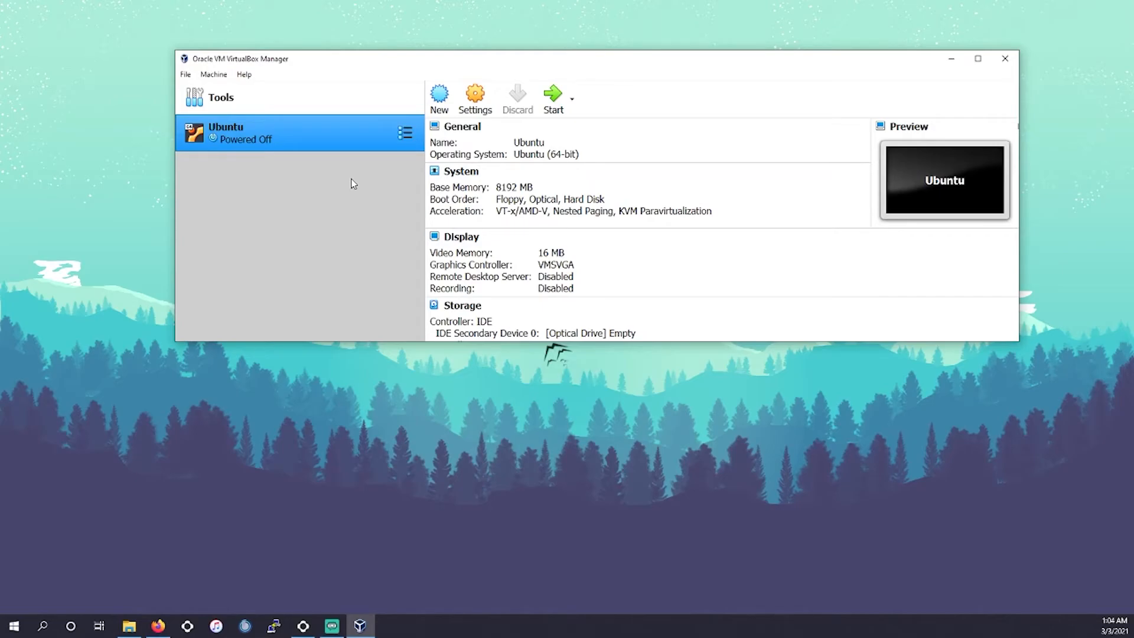
- Start the Ubuntu machine, then close its window and power it off
click(563, 104)
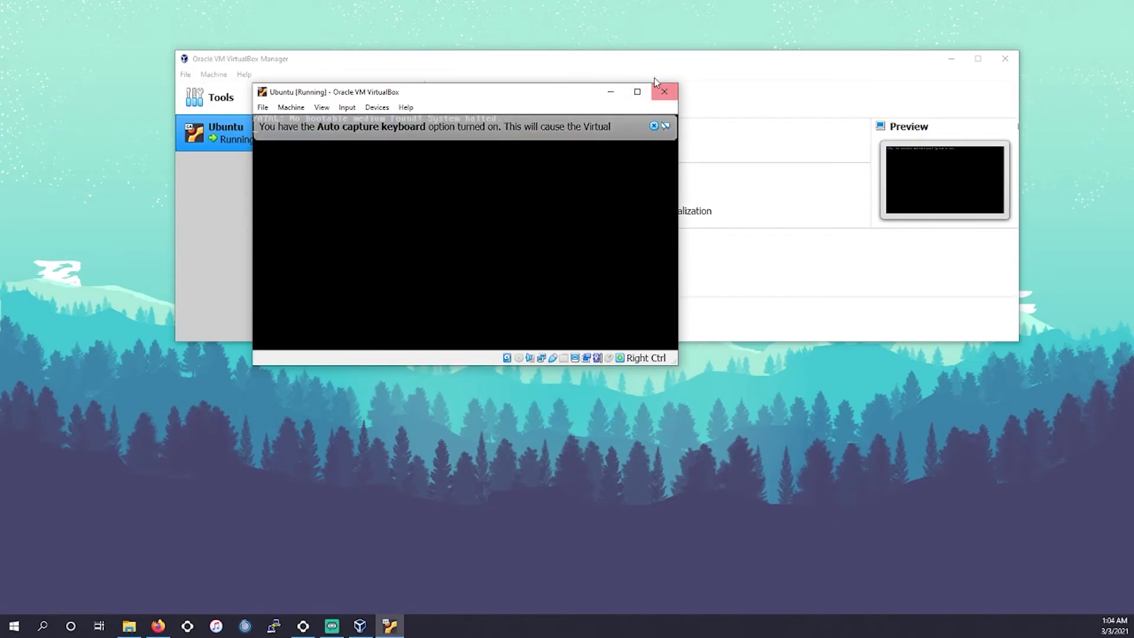
click(664, 92)
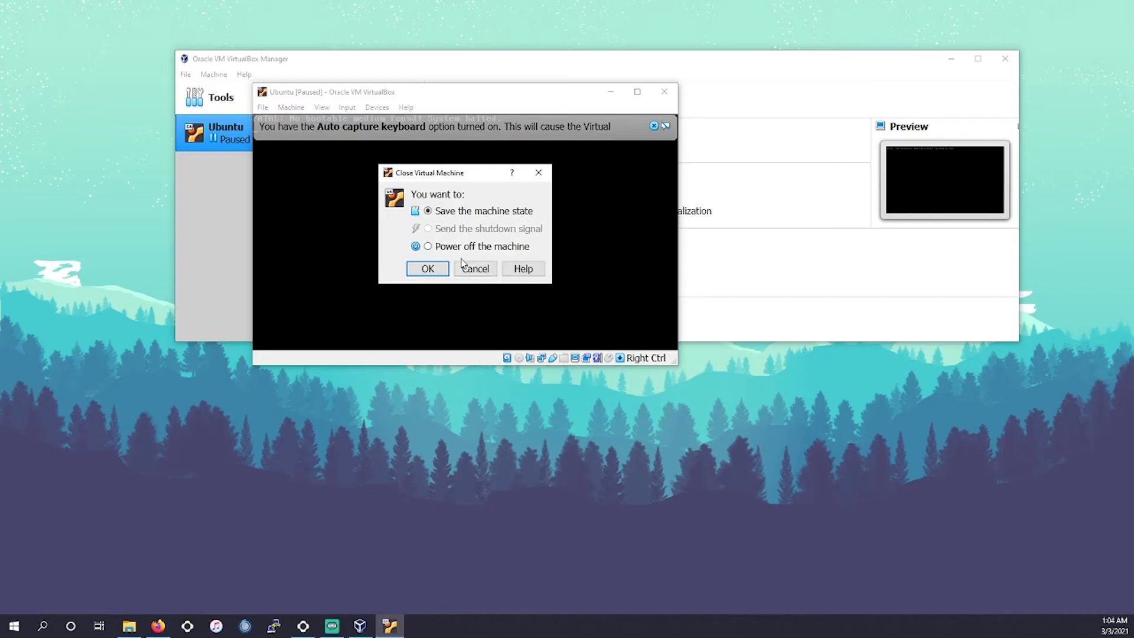
click(440, 248)
click(427, 269)
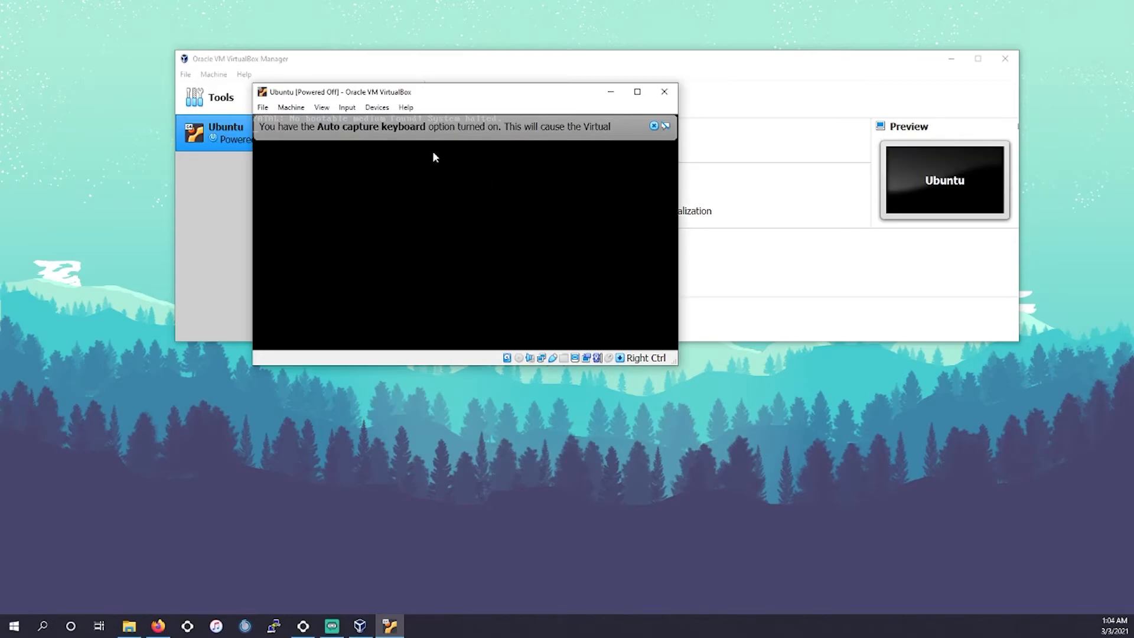
- Open the Ubuntu machine's settings and close them without changes
click(479, 99)
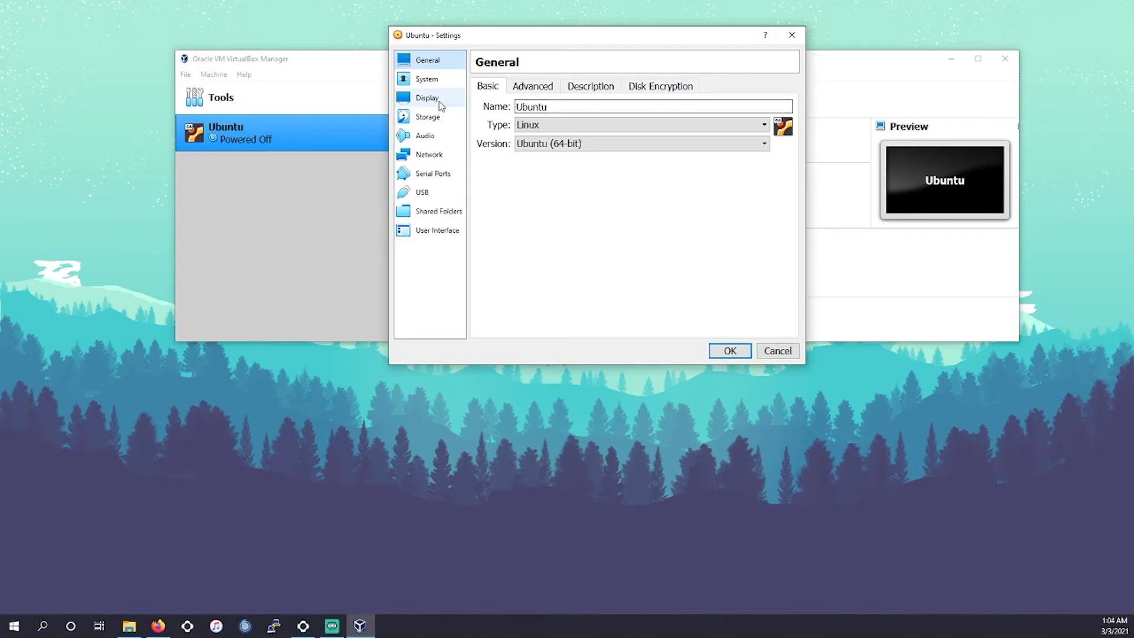
click(792, 35)
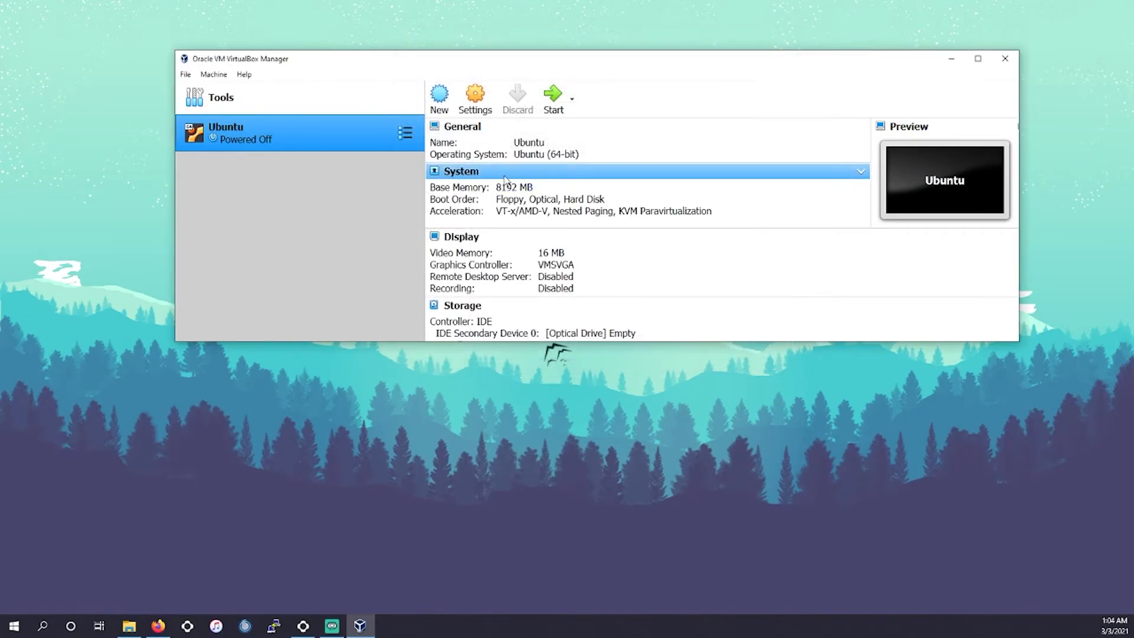
- Review the Ubuntu machine's details and open its boot order, closing it without changes
scroll(526, 233, down, 4)
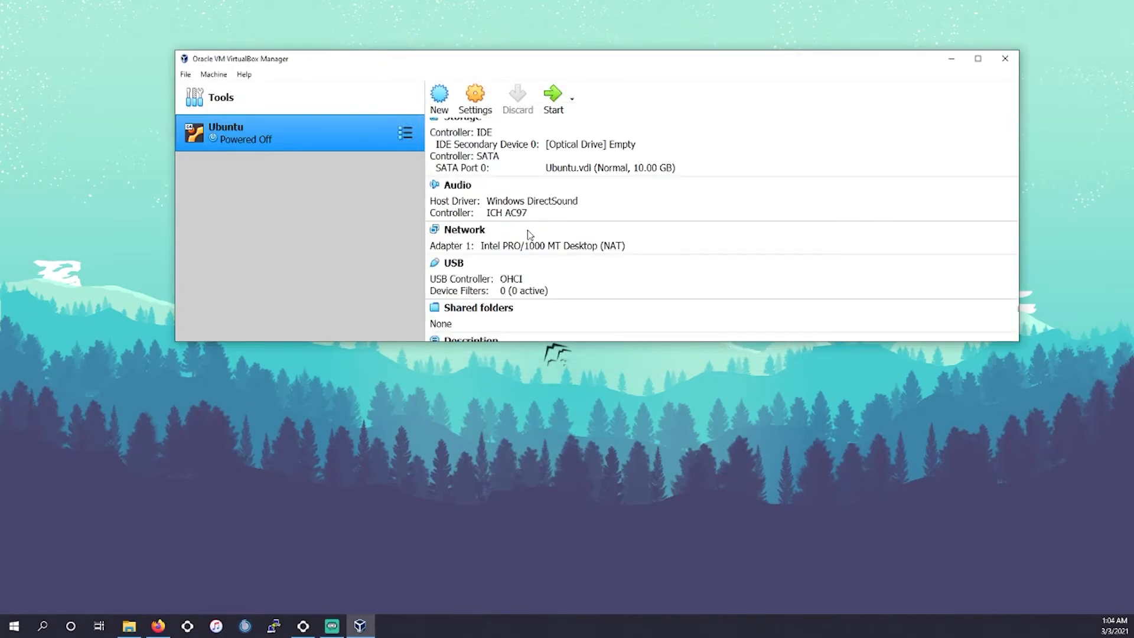
scroll(520, 243, down, 3)
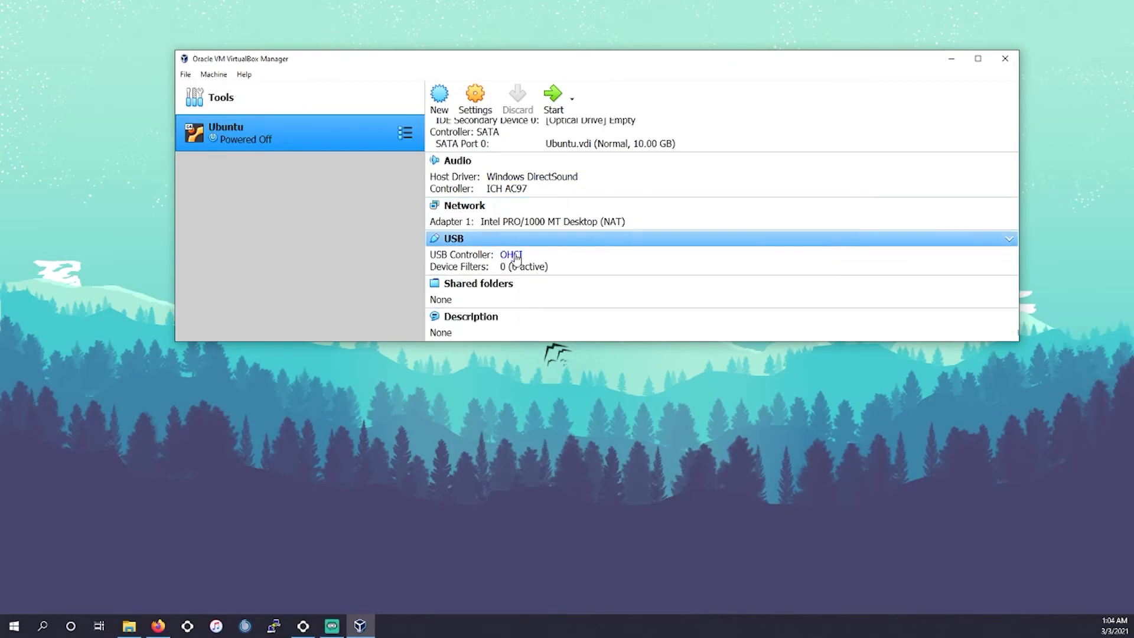
scroll(505, 298, up, 7)
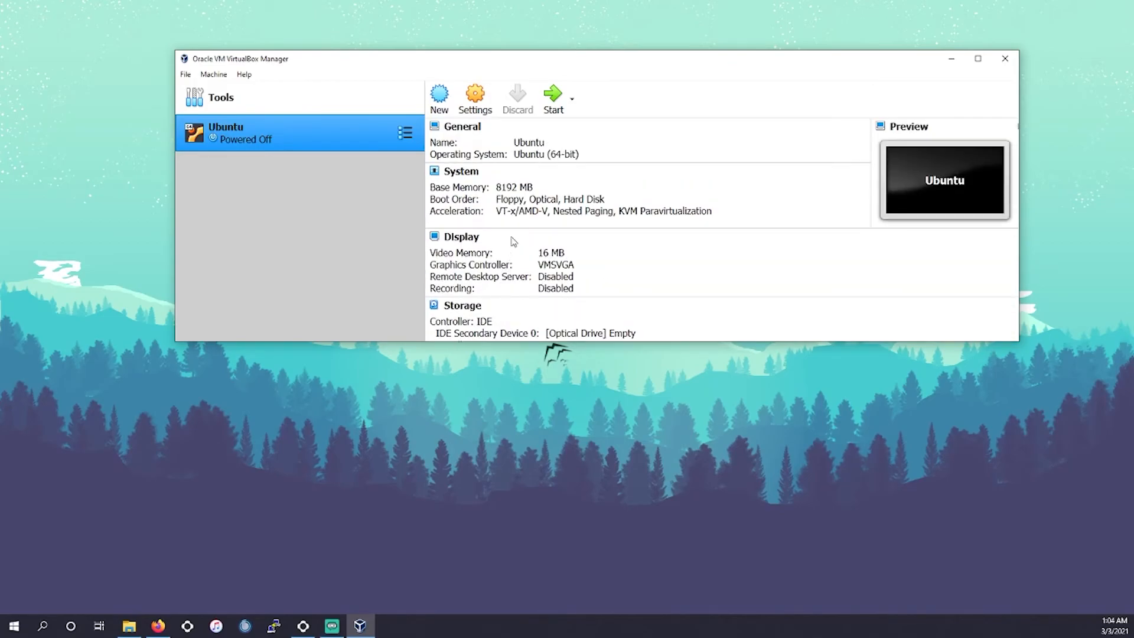
click(522, 200)
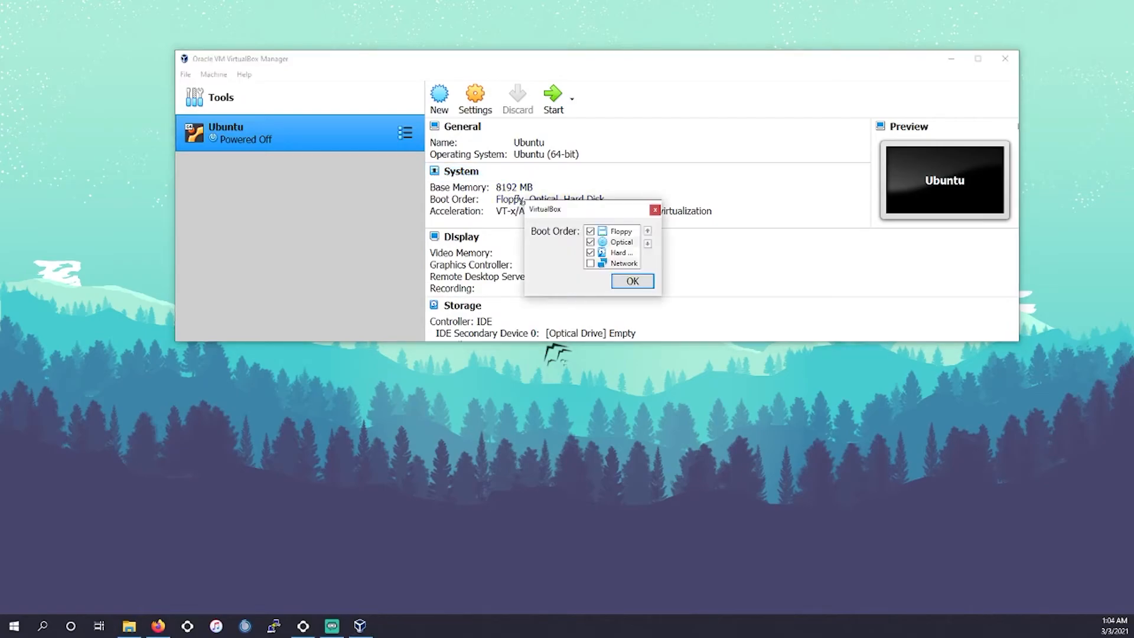
click(654, 210)
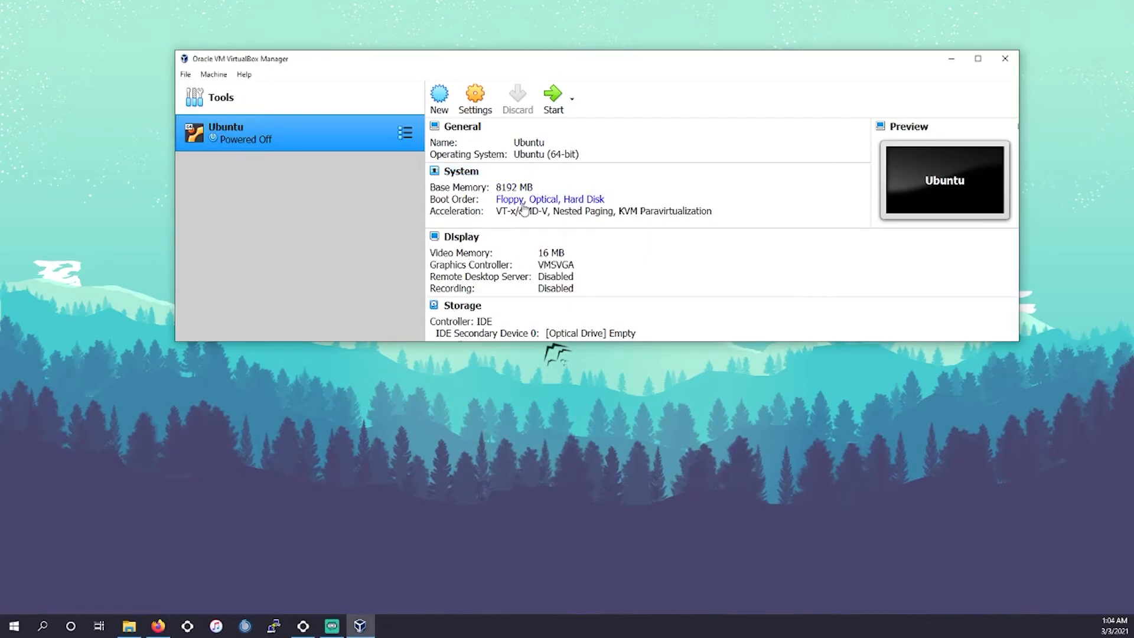
- Attach the ubuntu-20.04.2.0-desktop-amd64.iso image from Downloads to the machine's empty optical drive
scroll(525, 222, down, 2)
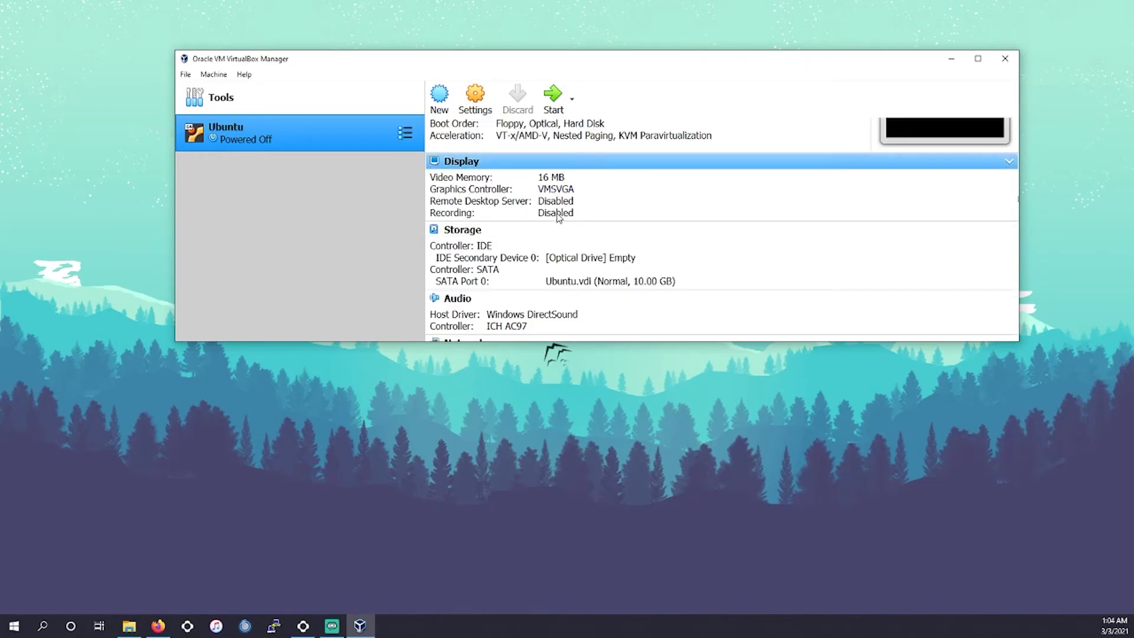
scroll(519, 245, down, 2)
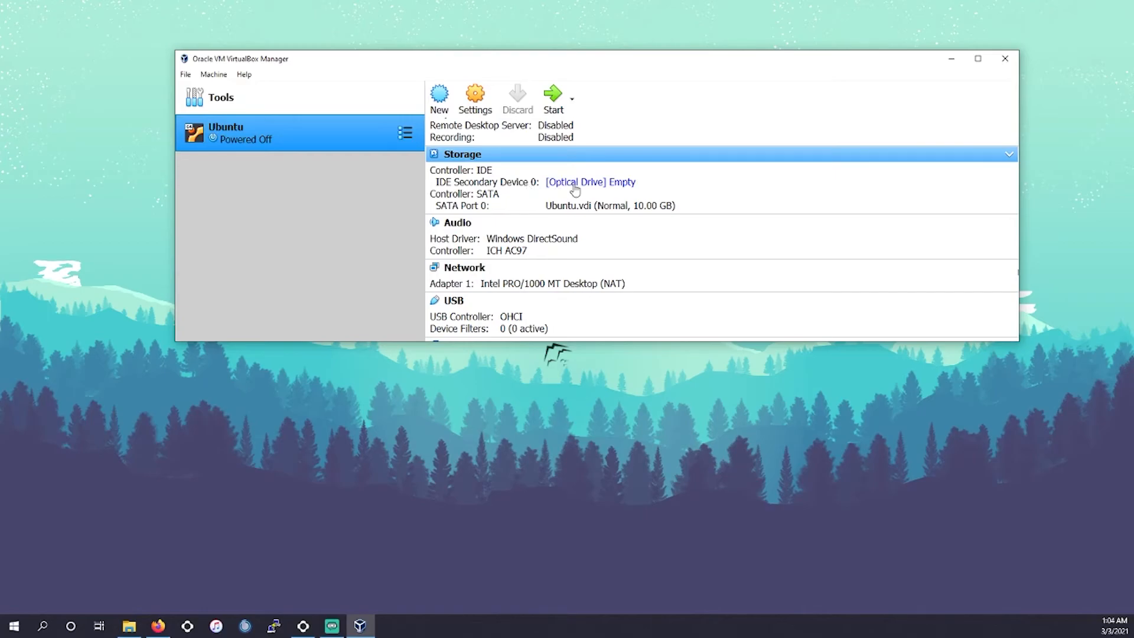
click(611, 181)
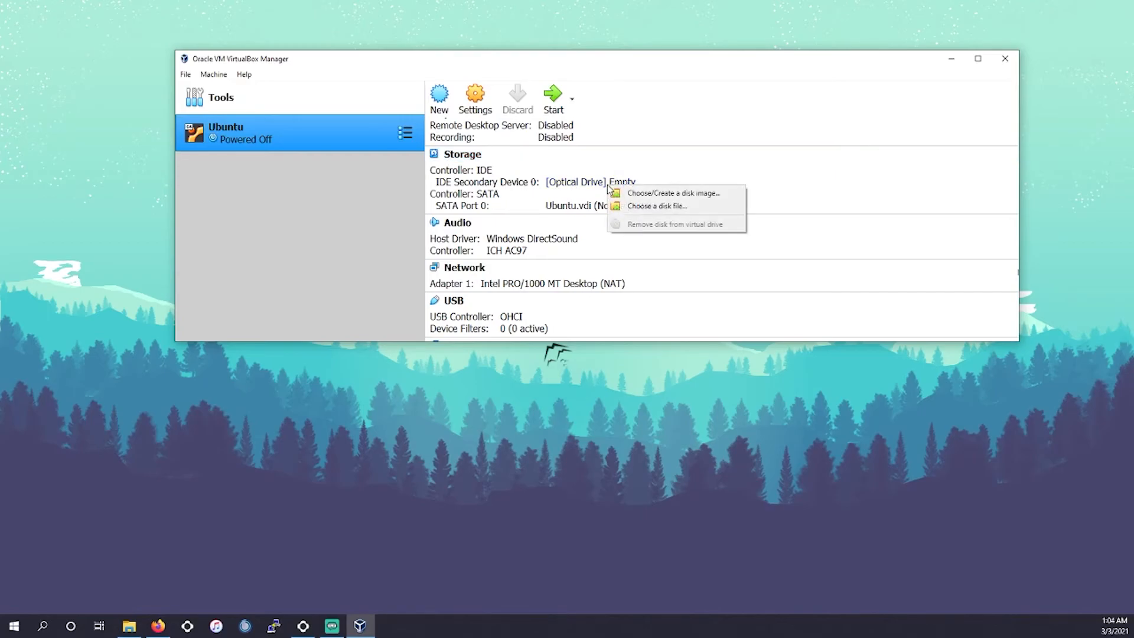
click(659, 200)
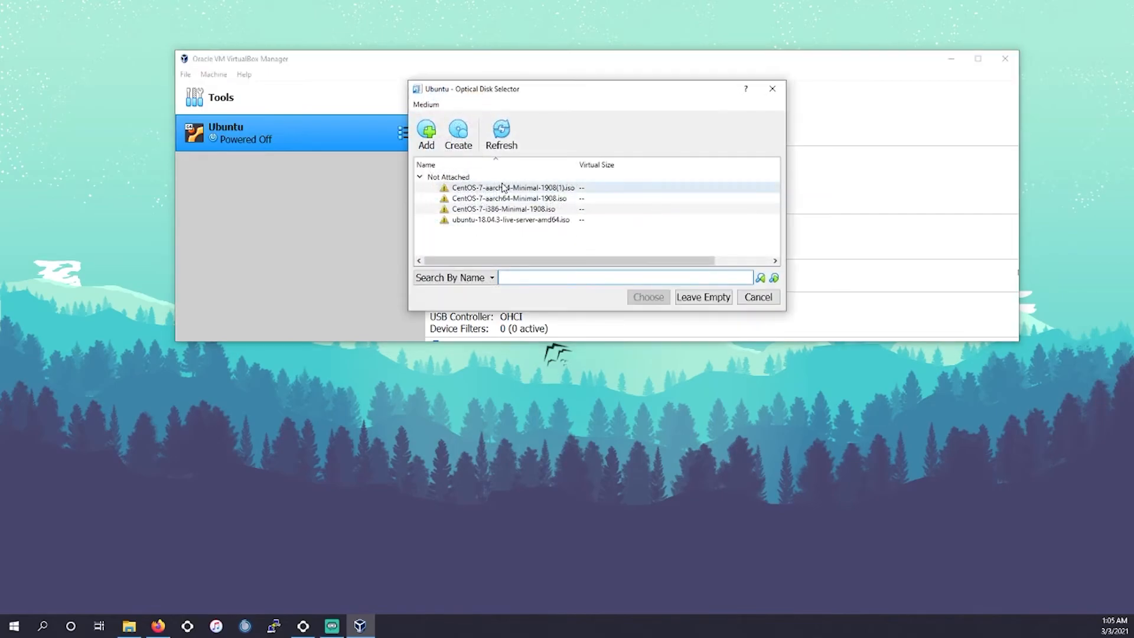
click(427, 143)
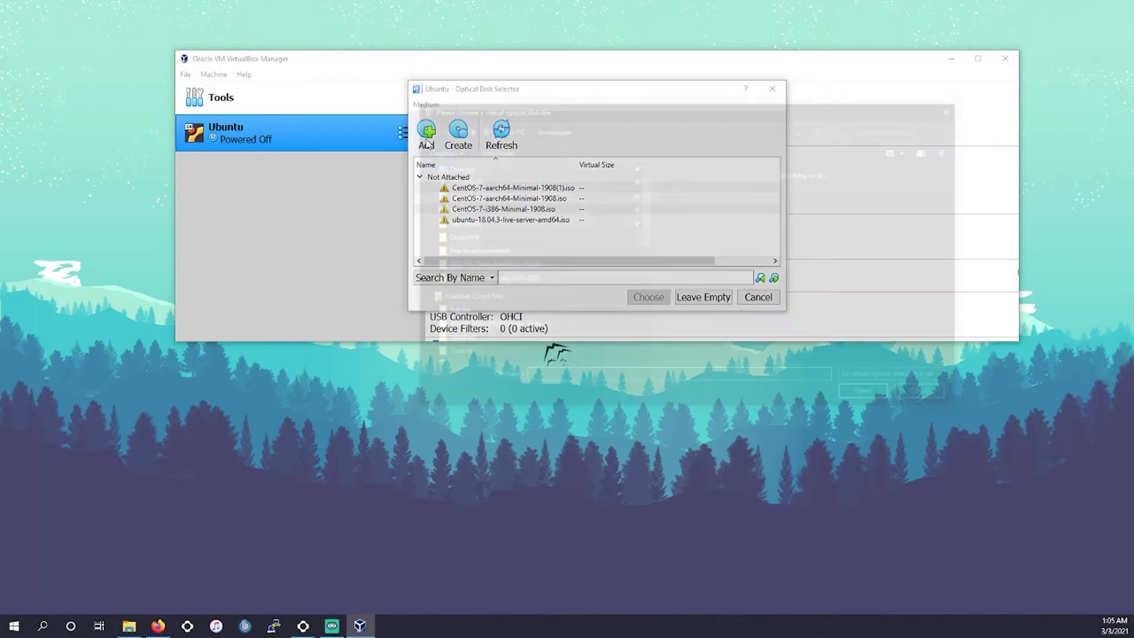
scroll(505, 275, down, 6)
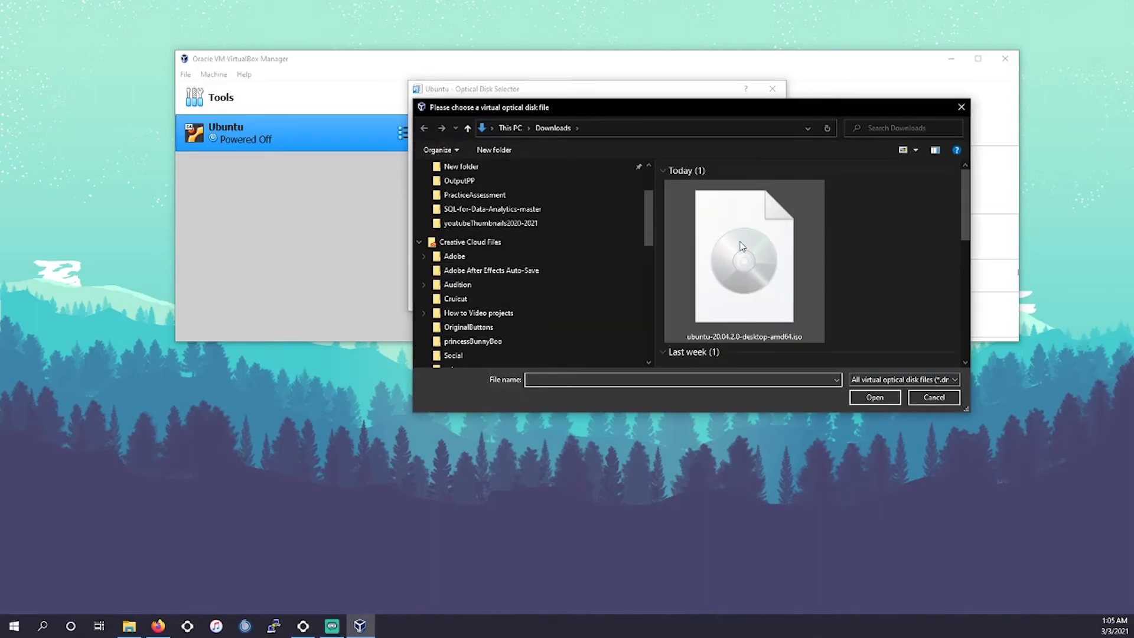
click(719, 242)
double_click(720, 242)
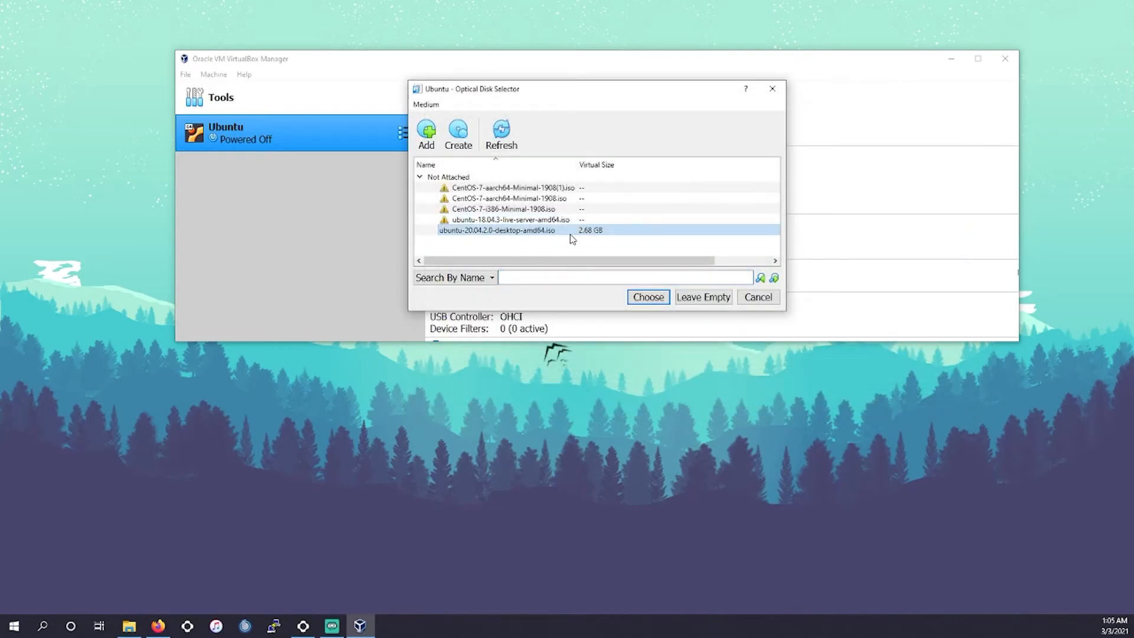
click(648, 297)
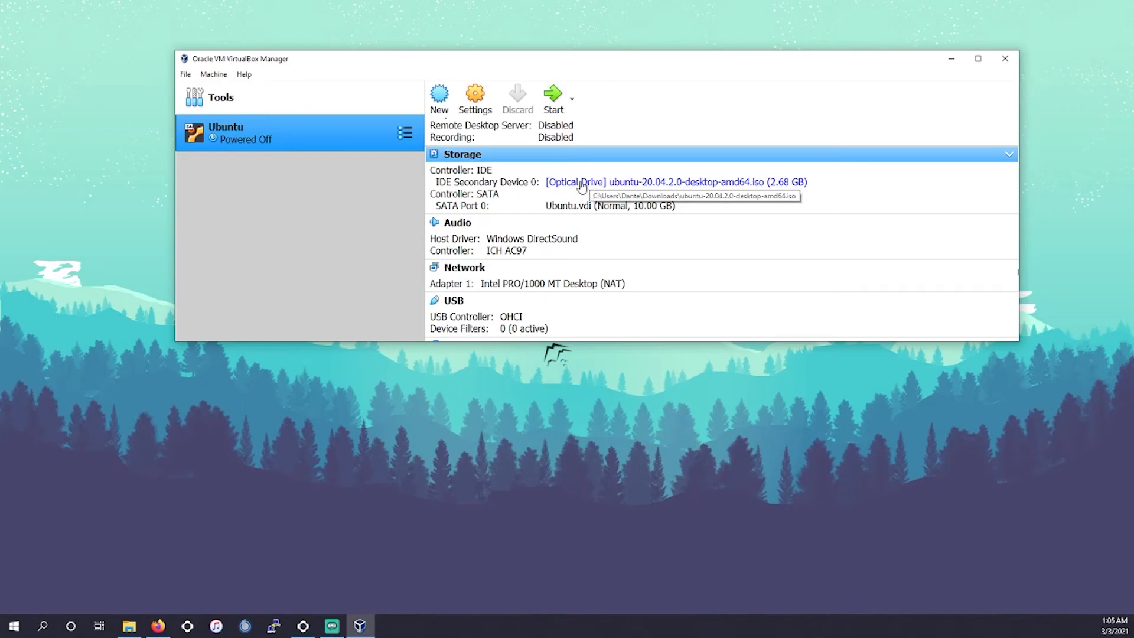
- Start the Ubuntu machine and maximize its window
scroll(565, 204, up, 3)
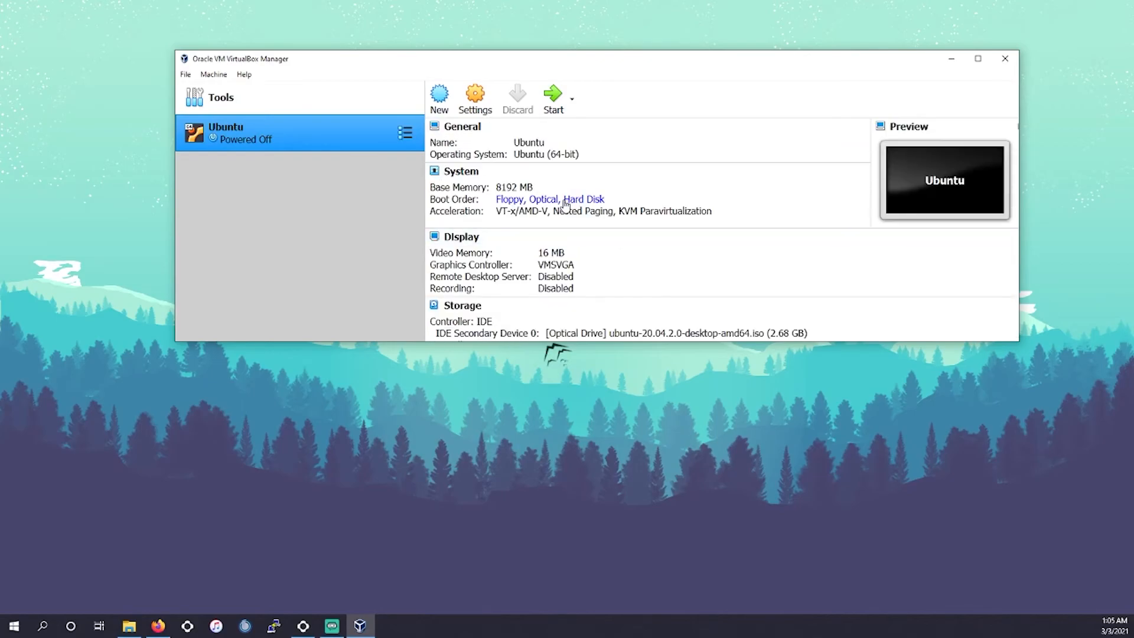
click(553, 97)
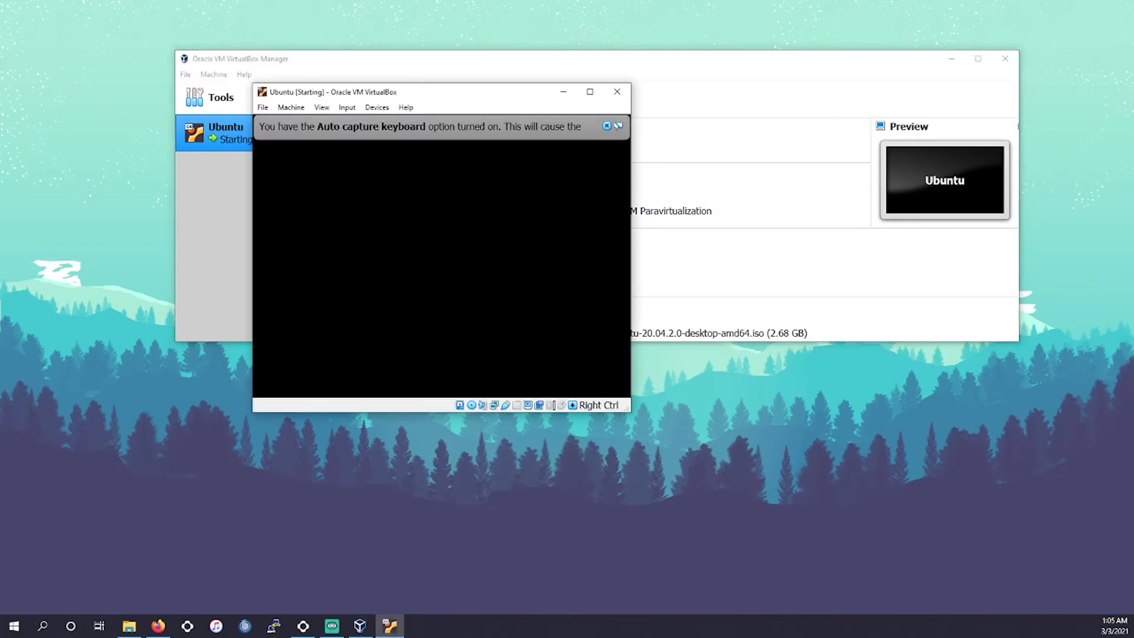
click(590, 92)
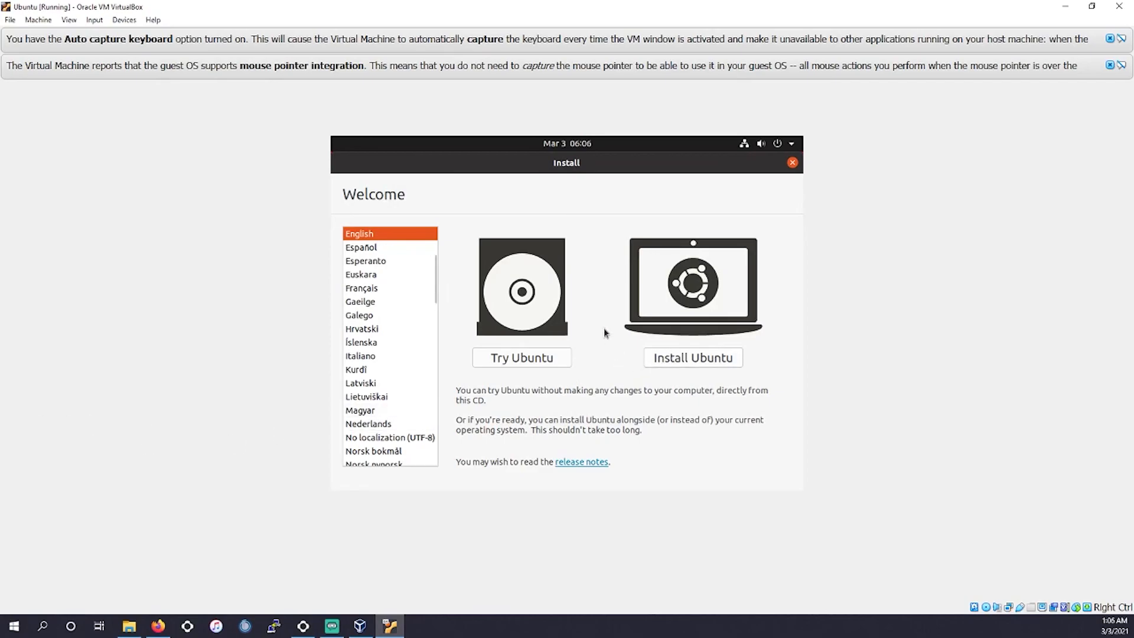
- Choose Install Ubuntu and continue with the English (US) keyboard layout
click(693, 360)
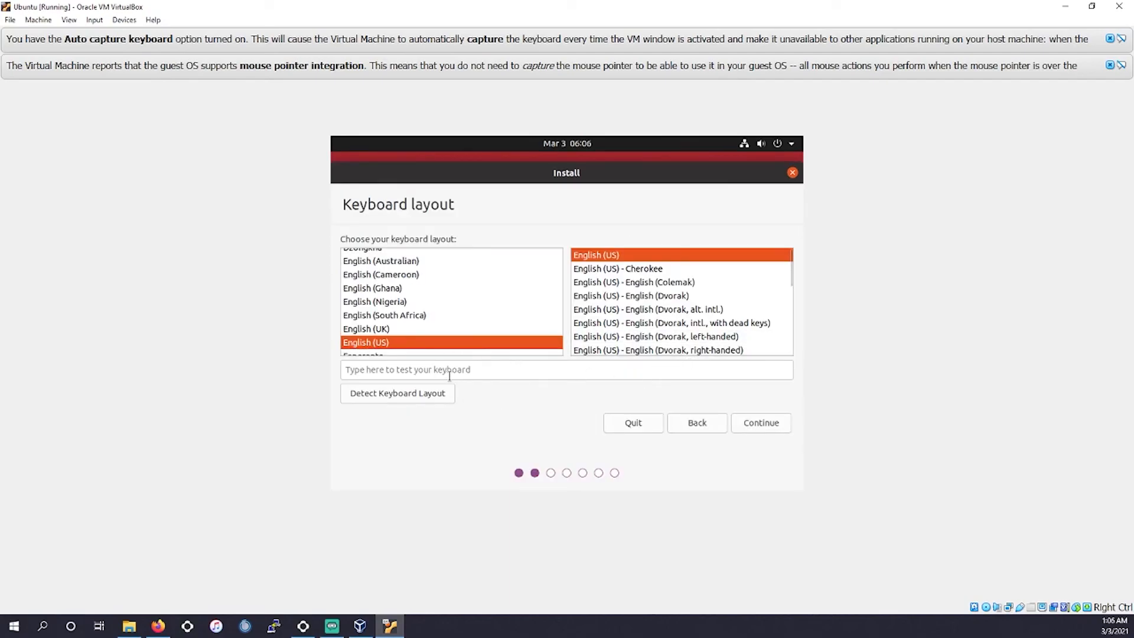
click(761, 423)
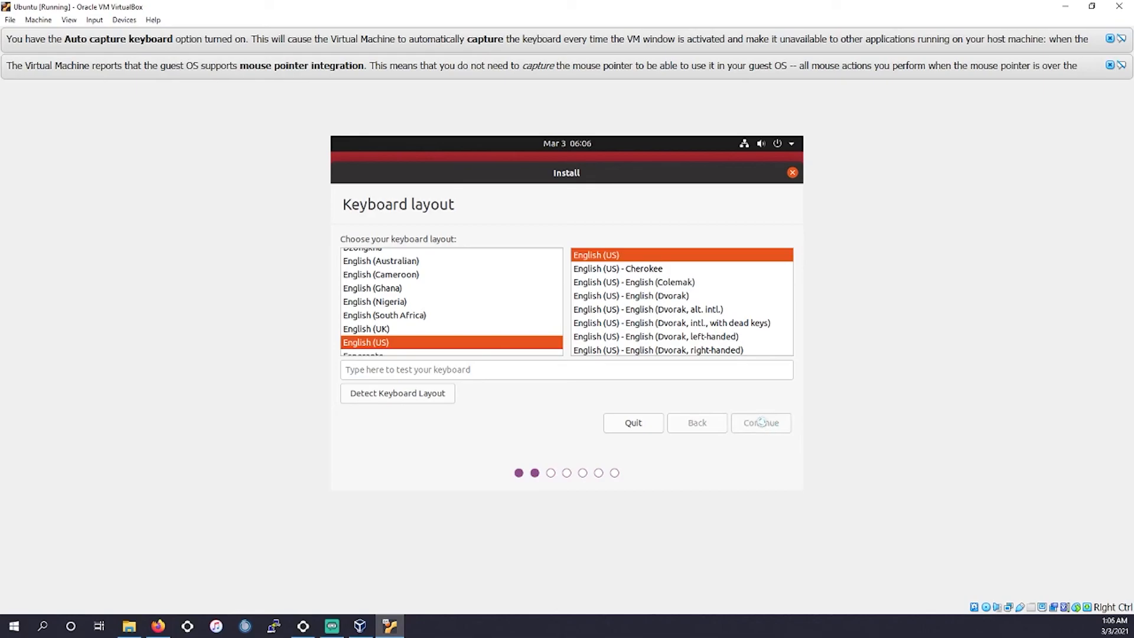